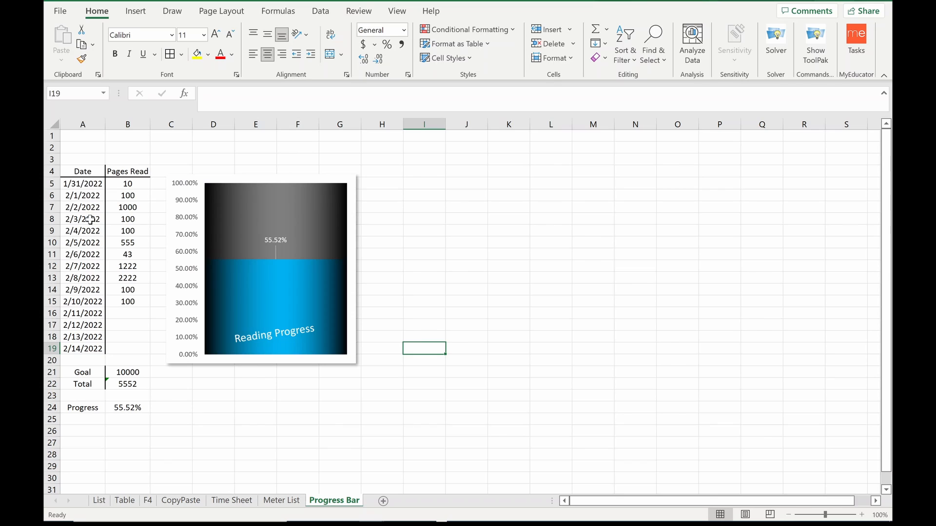
Step: Enter 100 pages read for 2/11/2022
left_click(127, 371)
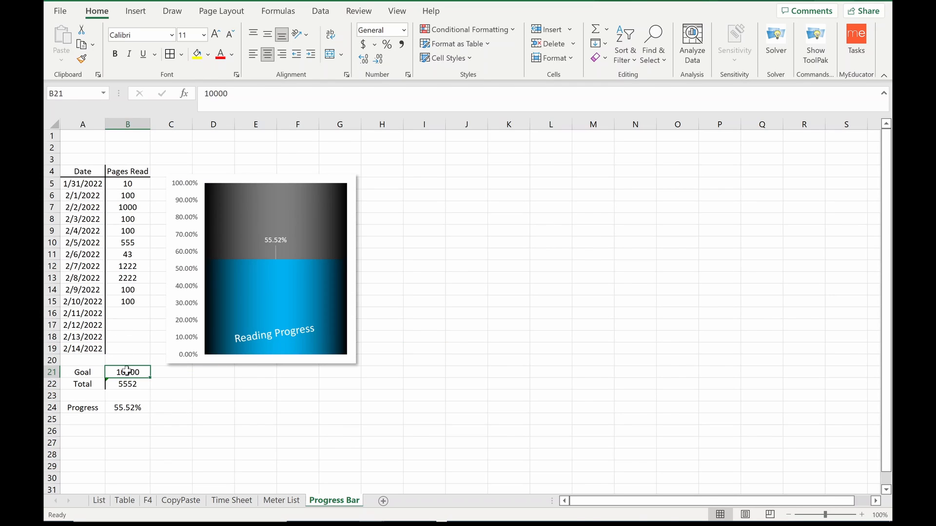
key("Down")
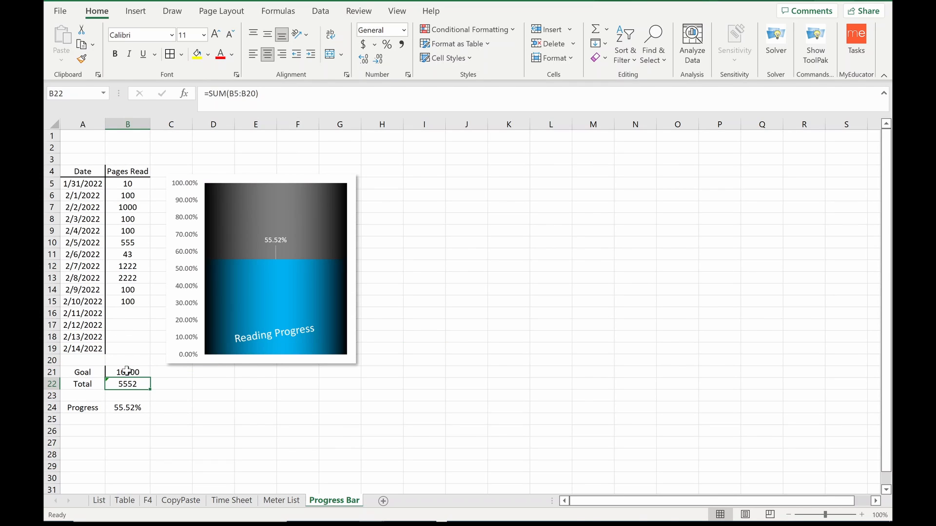
key("Down")
key("Down")
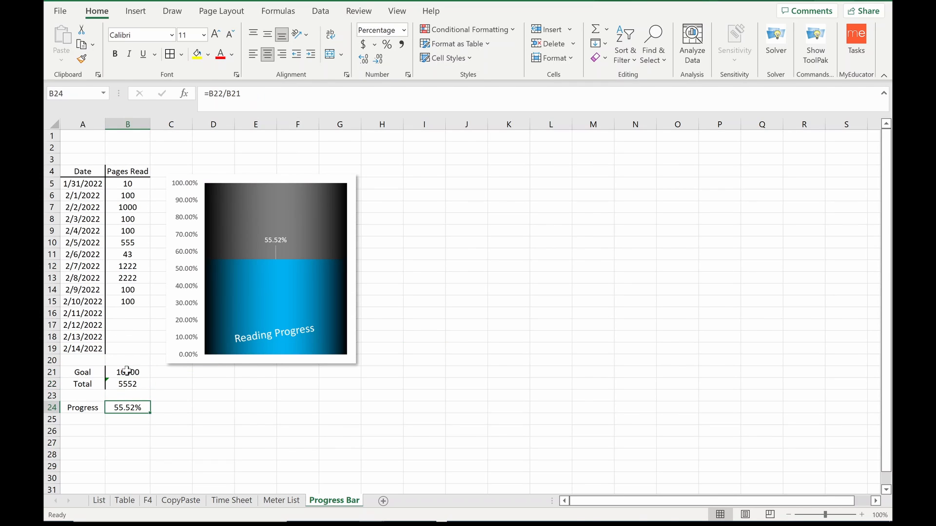
left_click(123, 316)
type("100")
key("Return")
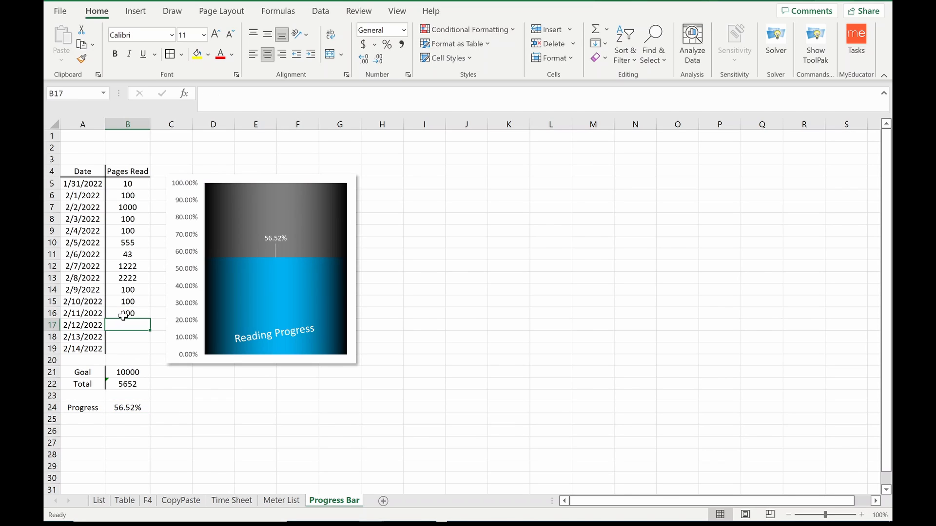
Step: Try 2000 pages read for 2/12/2022 to test the progress chart, and clear the entry again
type("2000")
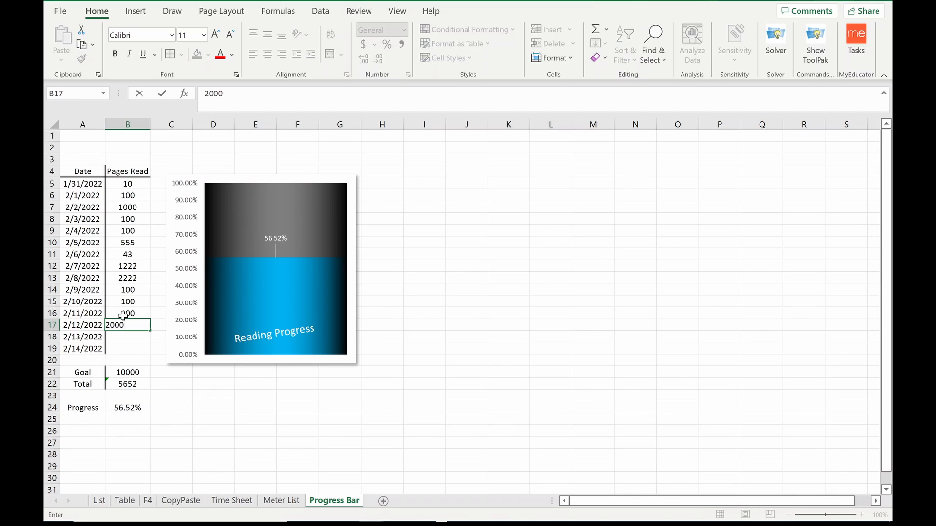
key("Return")
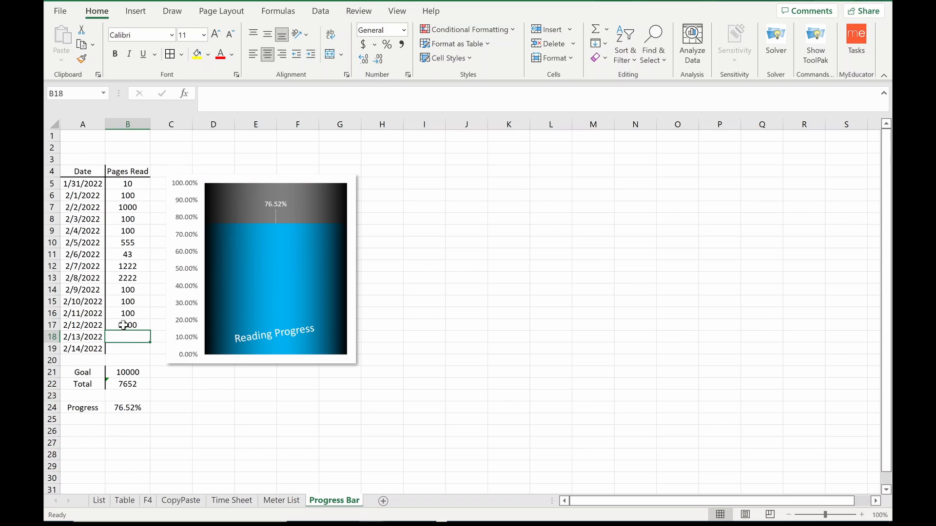
left_click(123, 326)
key("BackSpace")
key("Return")
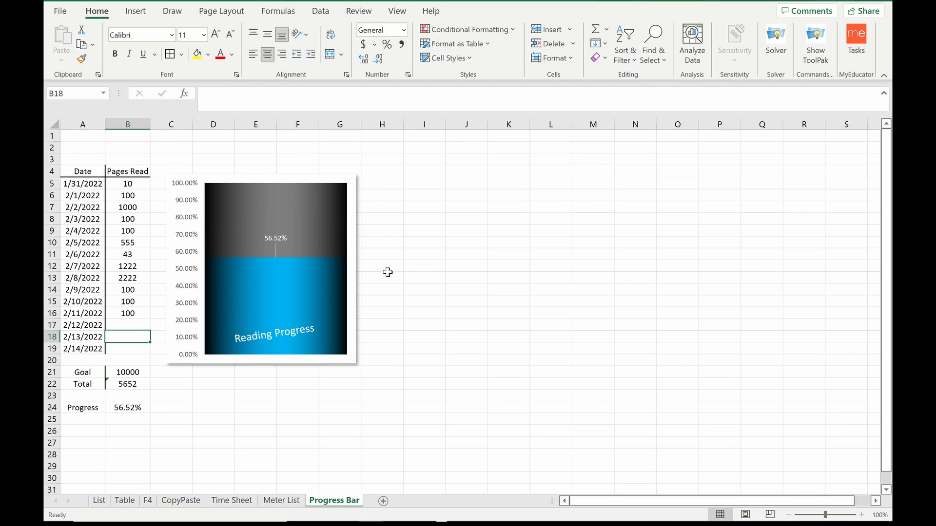
left_click(416, 277)
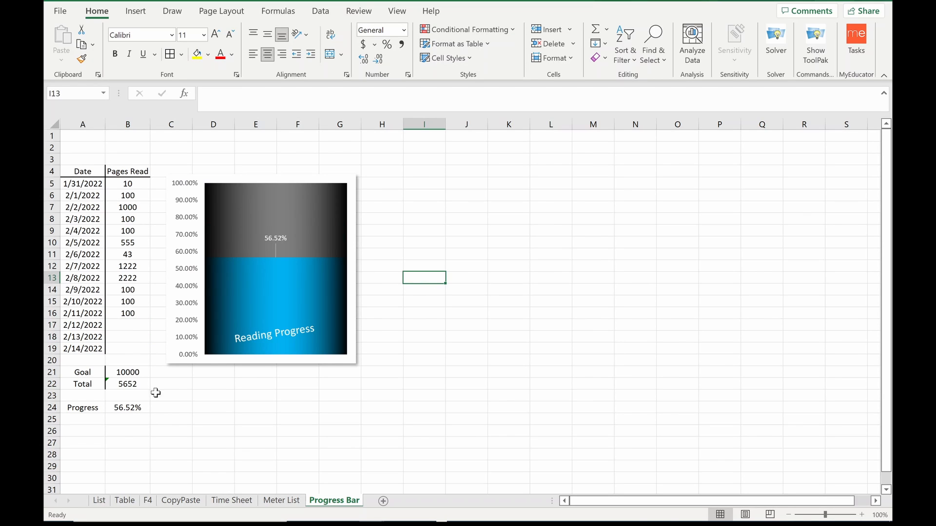
Step: Insert a clustered column chart of the Progress percentage in B24 and place it beside the existing Reading Progress chart
left_click(131, 409)
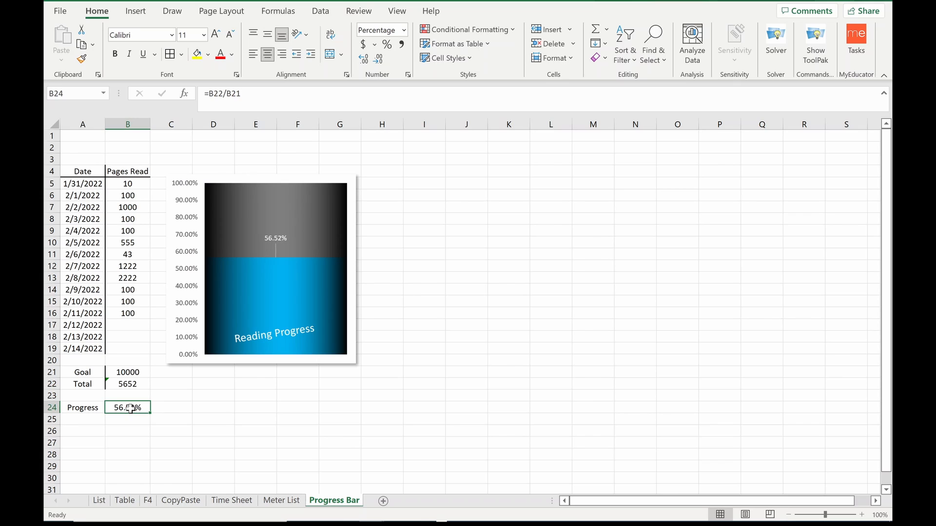
left_click(137, 11)
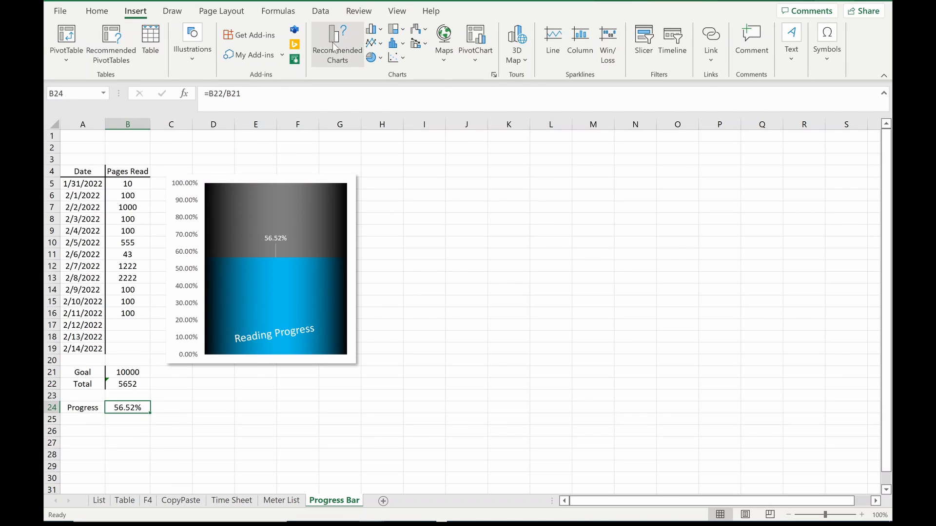
left_click(335, 48)
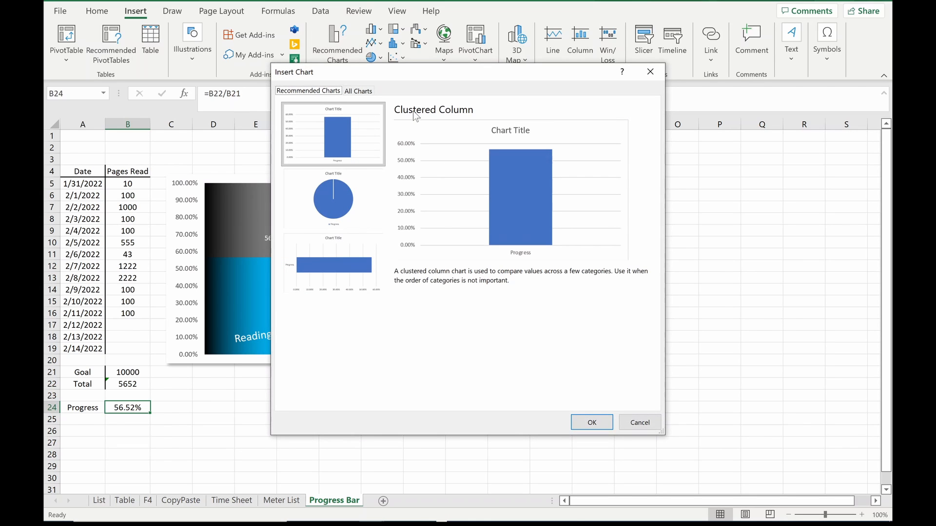
left_click(585, 421)
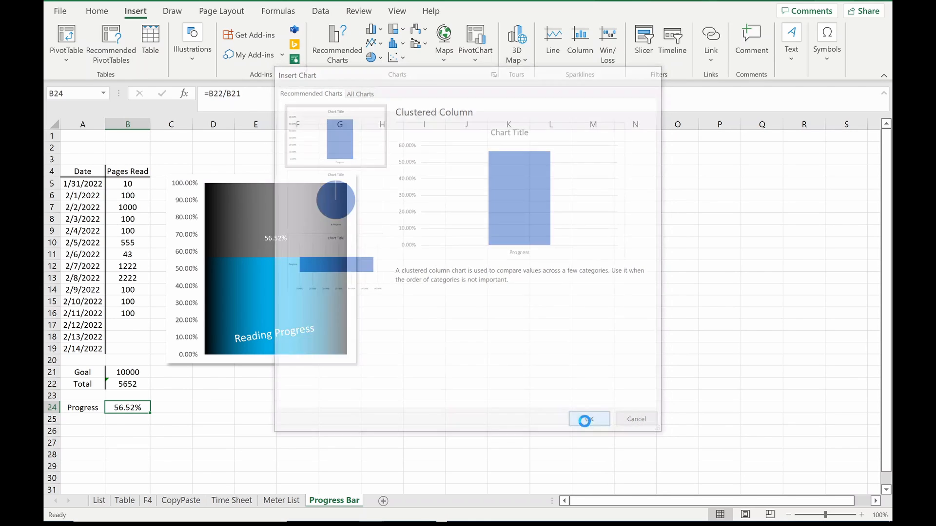
left_click_drag(521, 237, 569, 196)
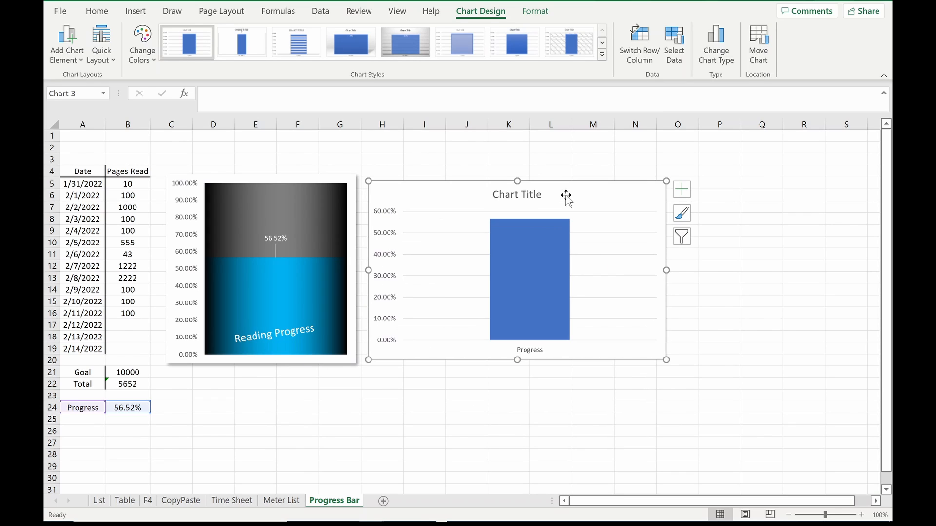
Step: Set the maximum bound of the new chart's vertical axis to 1
double_click(387, 215)
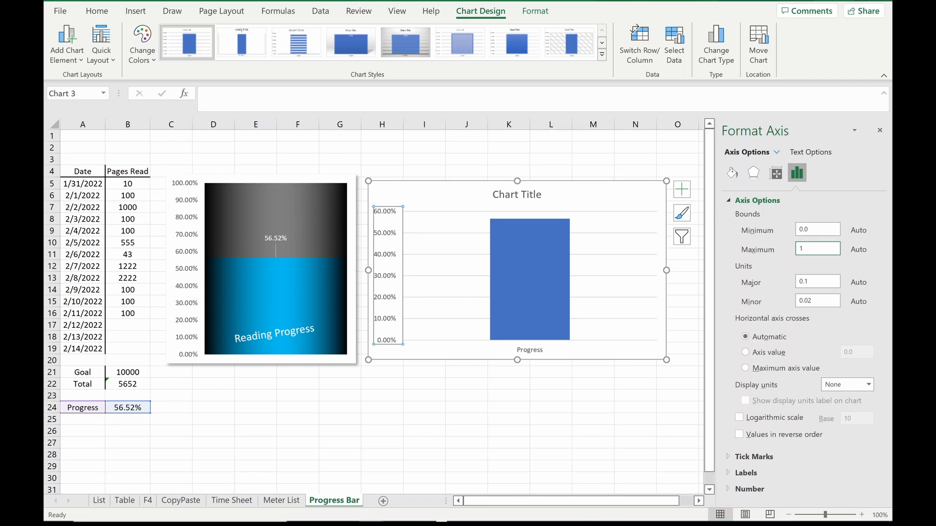
left_click(659, 383)
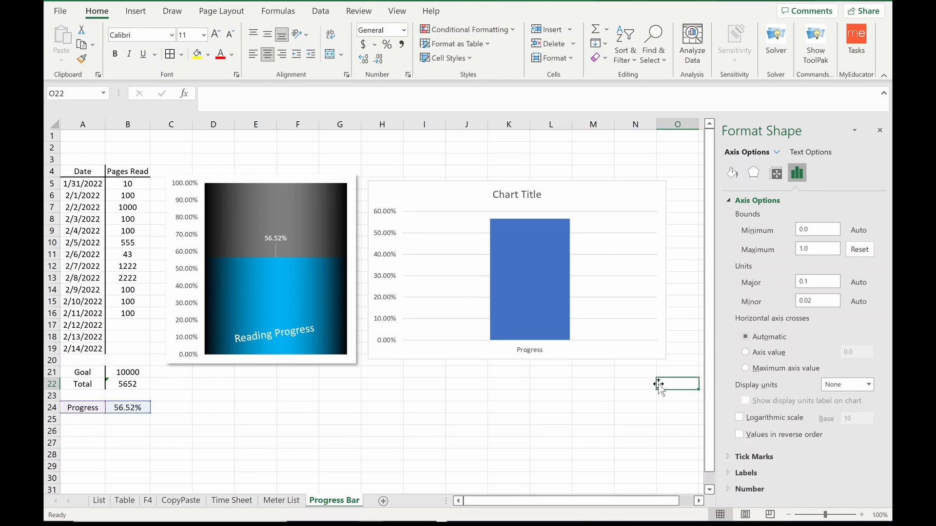
Step: Set the progress column's series overlap to 100% and its gap width to 0%
left_click(526, 303)
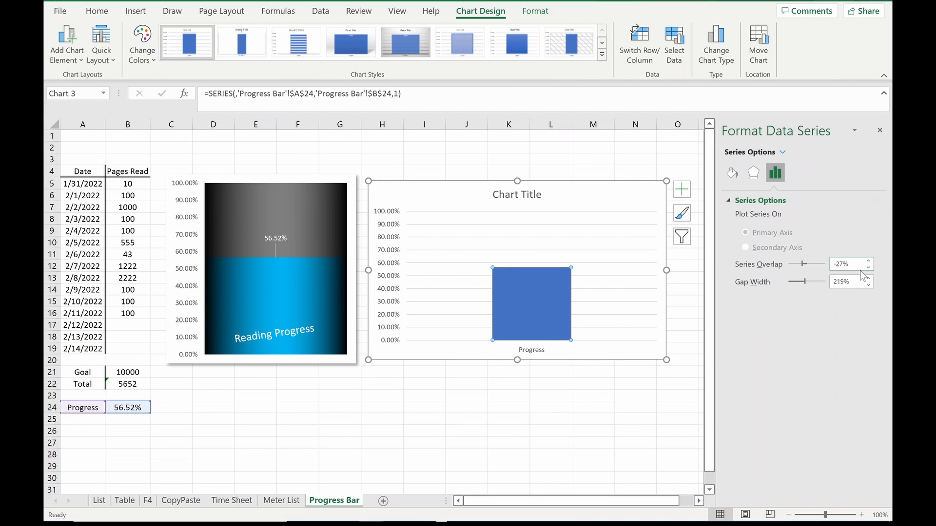
left_click_drag(861, 267, 822, 265)
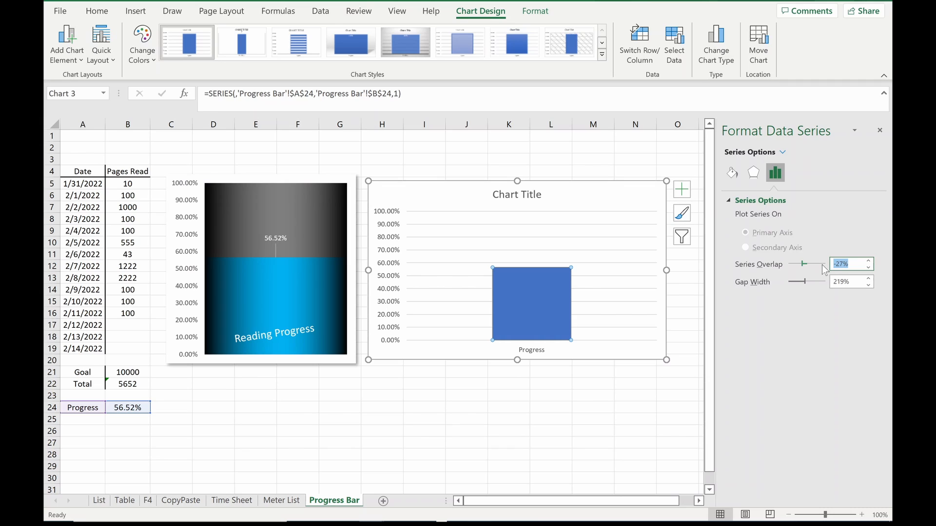
type("100")
key("Tab")
type("0")
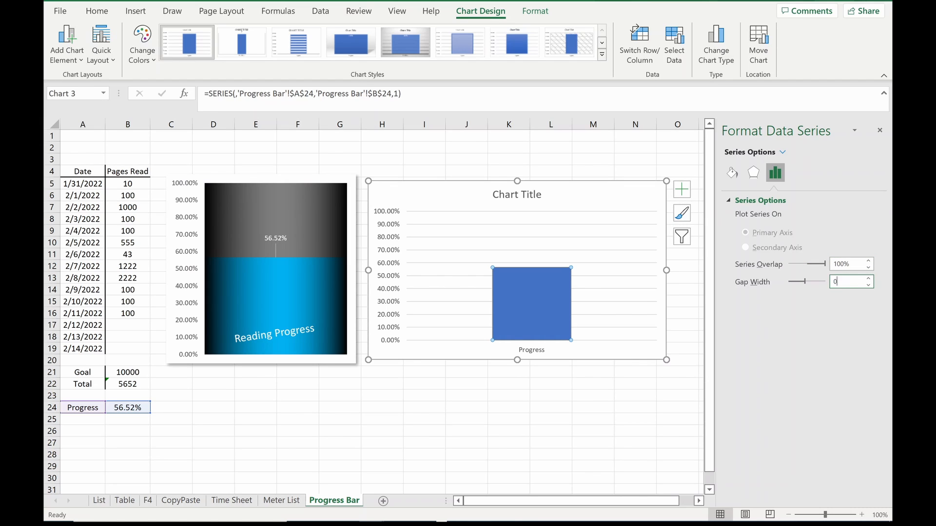
left_click(634, 406)
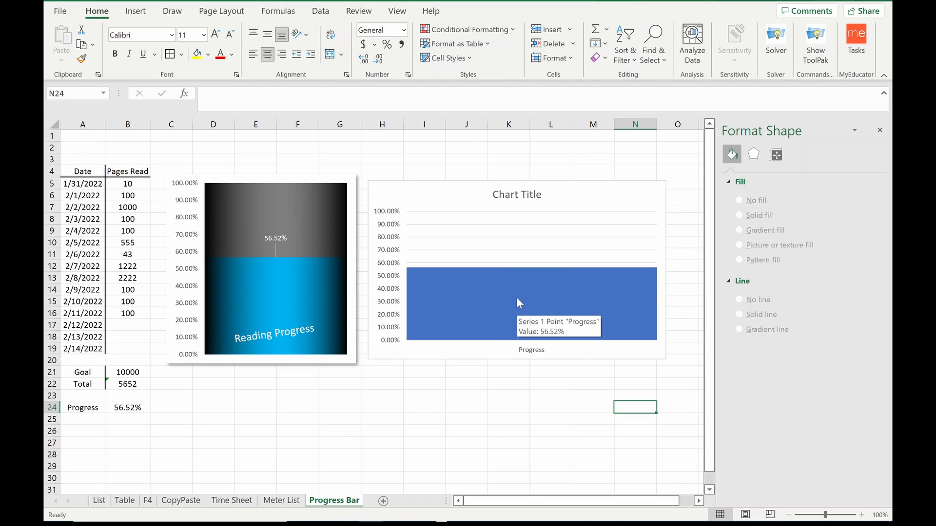
Step: Set the new chart's major gridlines to No line
left_click(516, 237)
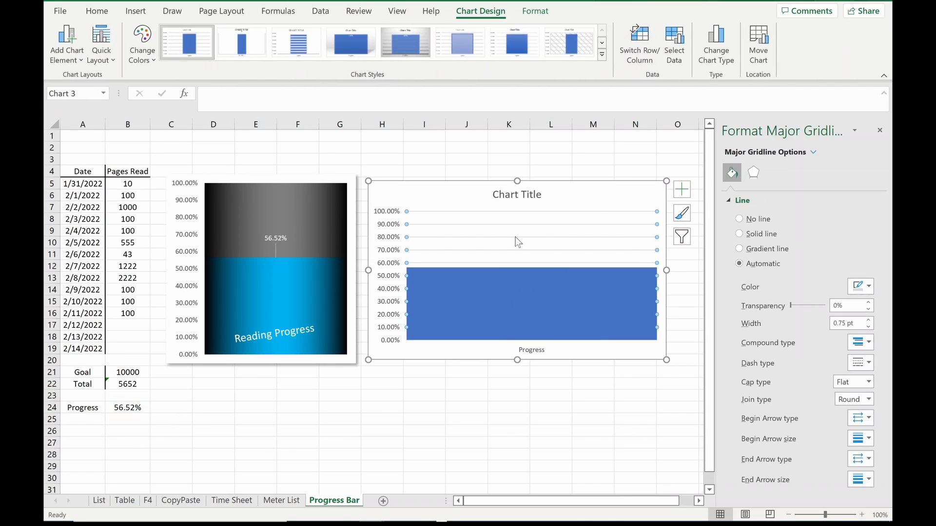
left_click(740, 219)
left_click(595, 402)
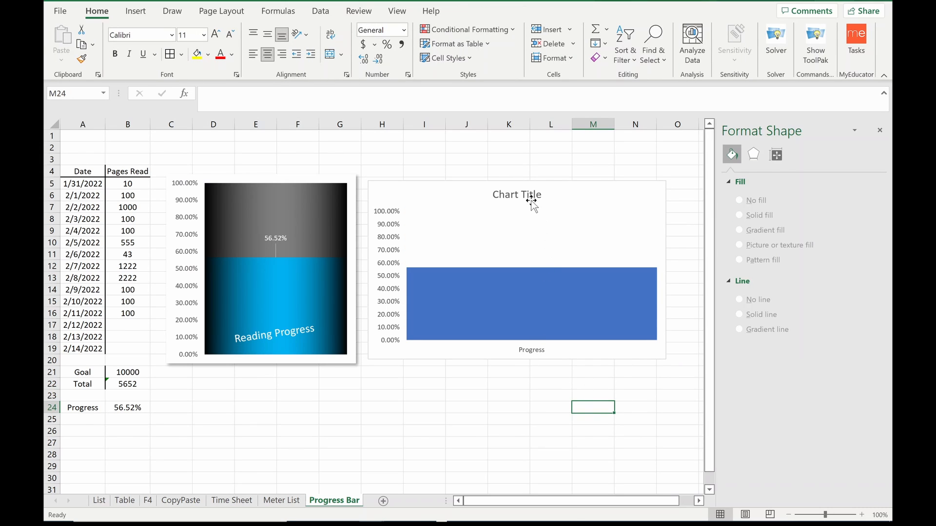
Step: Set the new chart's title position to Centered Overlay
left_click(531, 199)
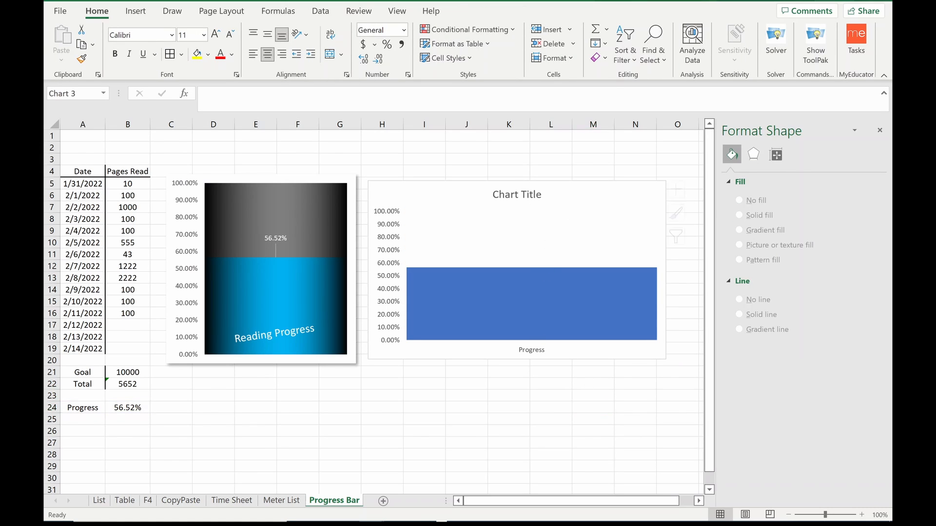
left_click(682, 197)
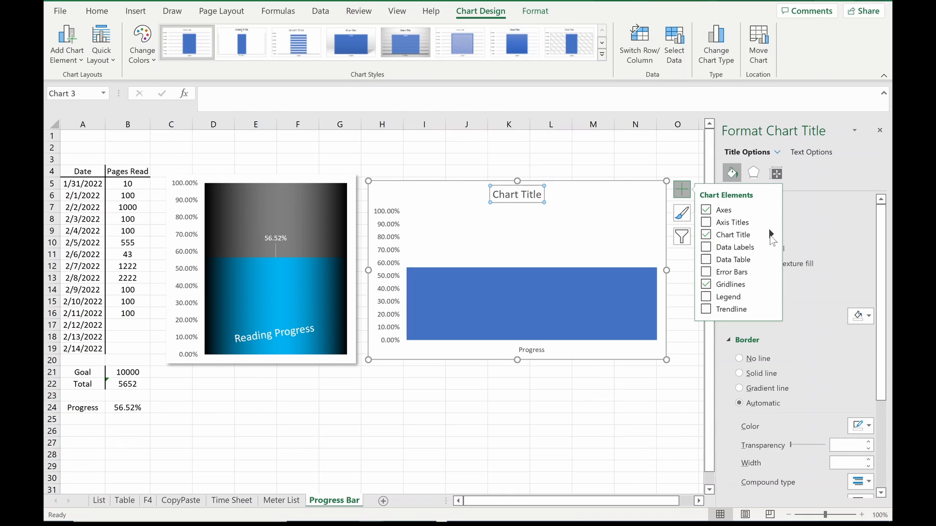
left_click(771, 235)
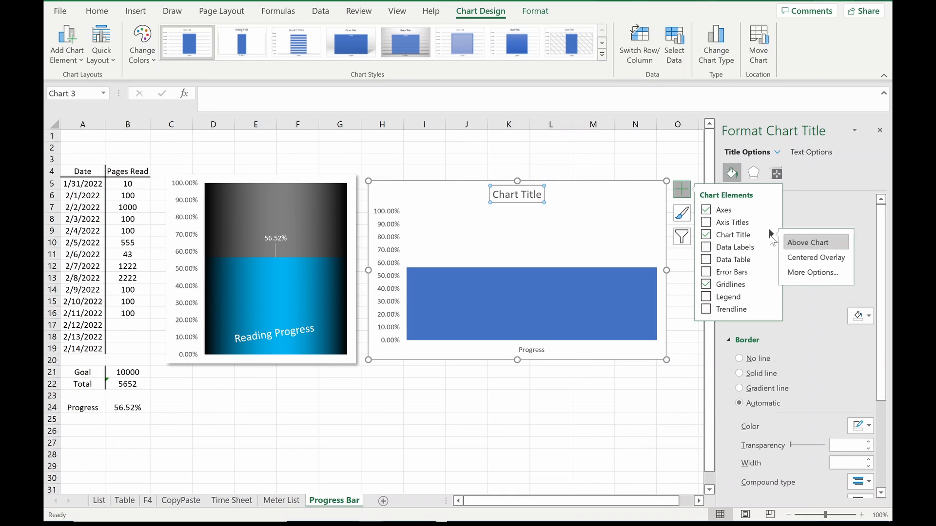
left_click(803, 261)
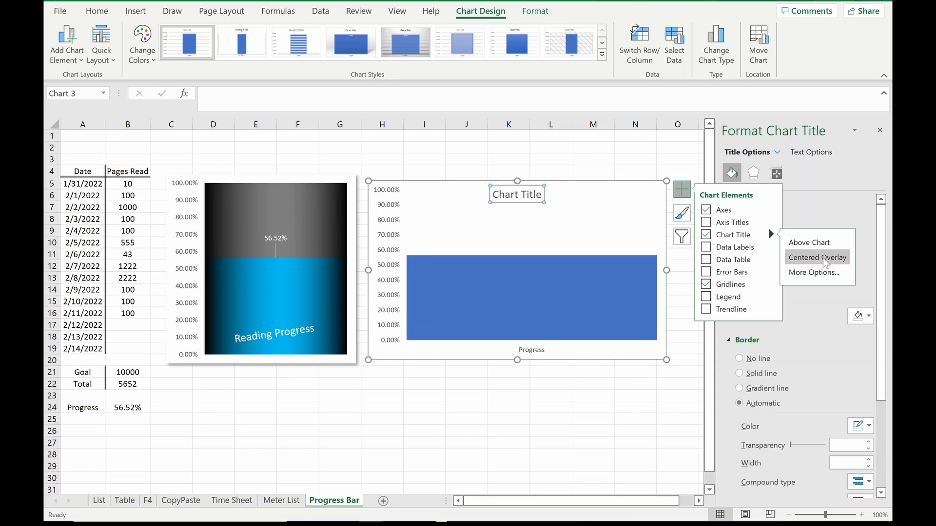
left_click(579, 404)
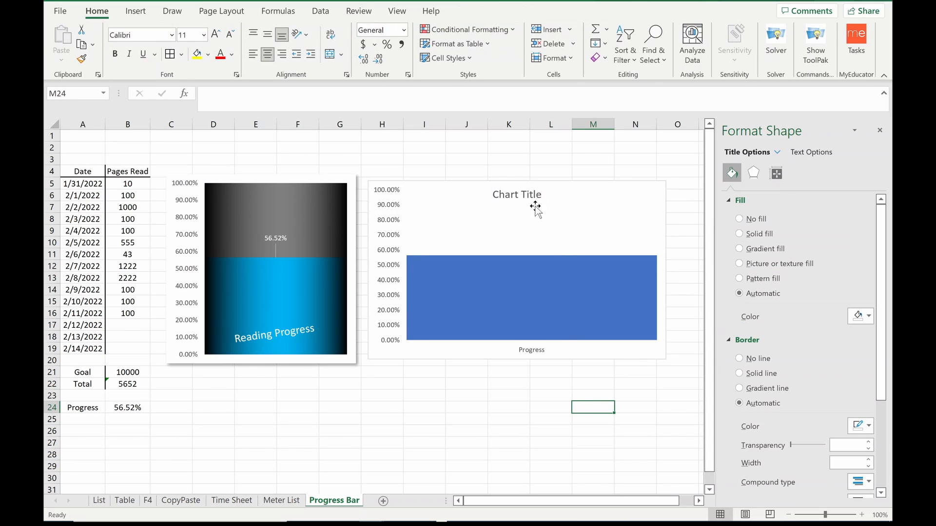
Step: Move the chart title down onto the blue column and format its text white and bold
left_click(528, 200)
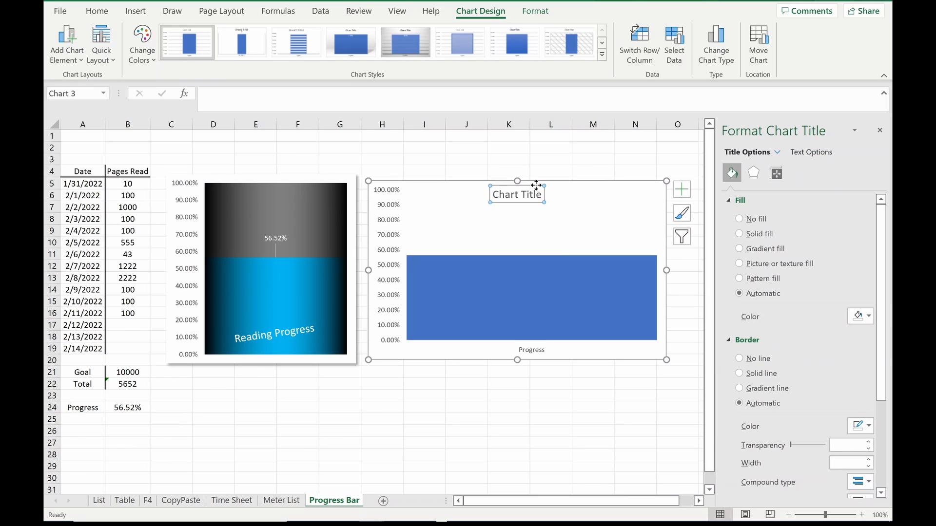
left_click_drag(543, 297, 543, 298)
left_click(103, 14)
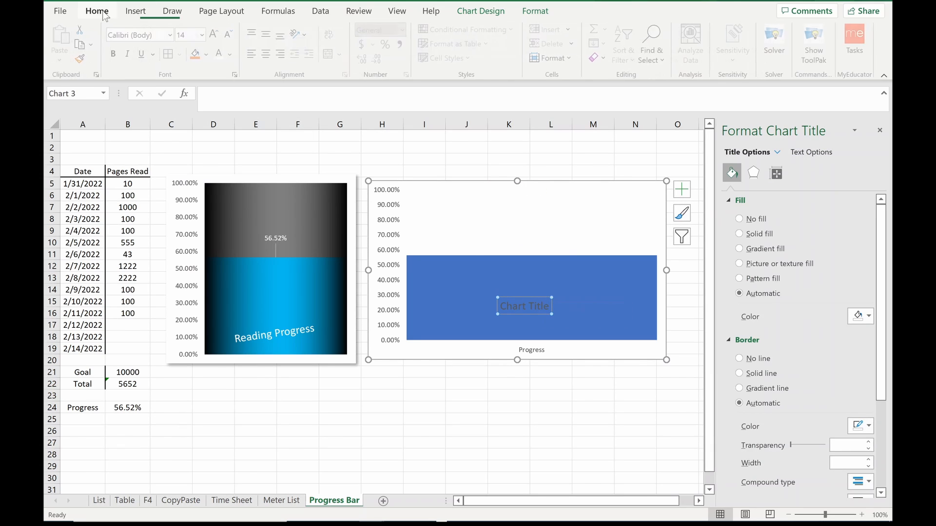
left_click(222, 55)
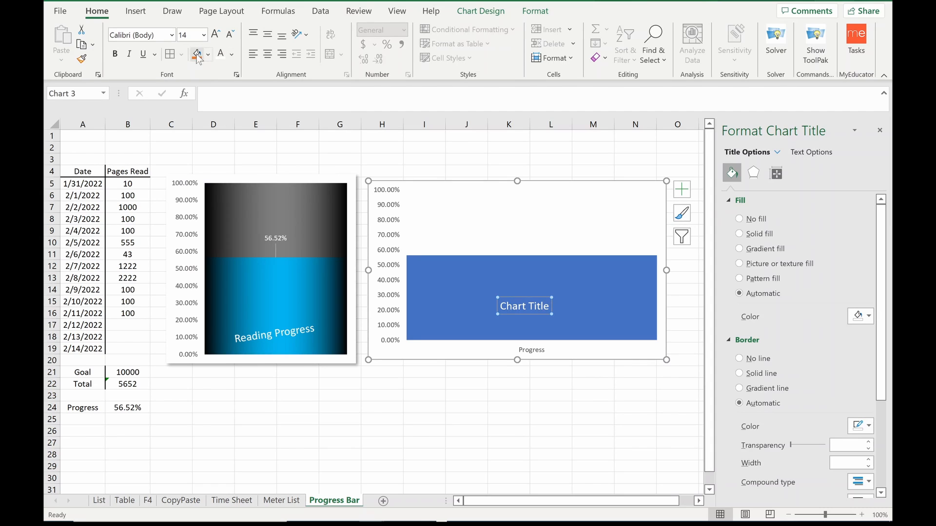
left_click(116, 54)
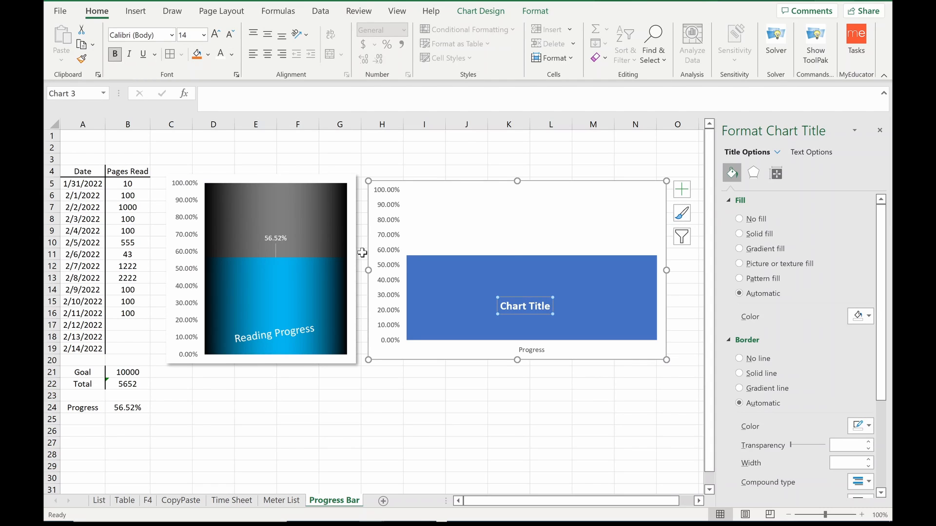
Step: Add data labels to the new chart and make the percentage label bold
left_click(508, 239)
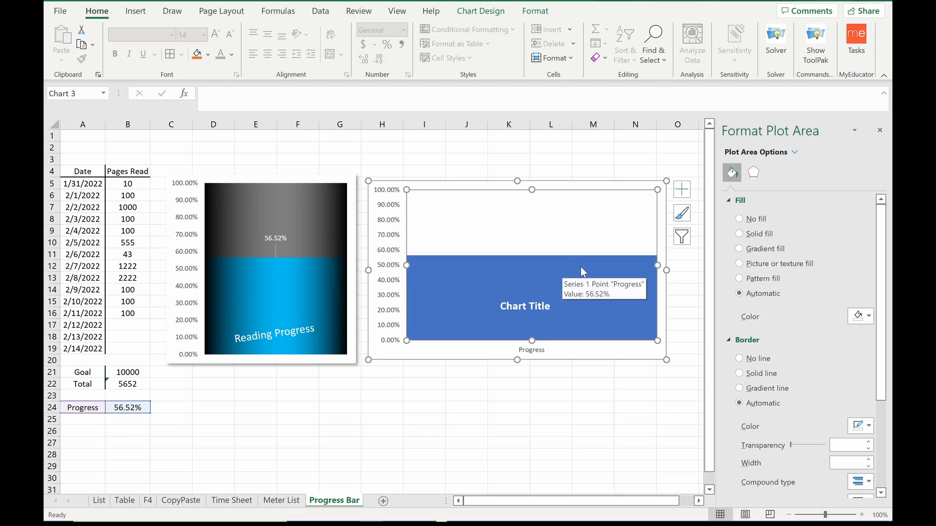
left_click(680, 193)
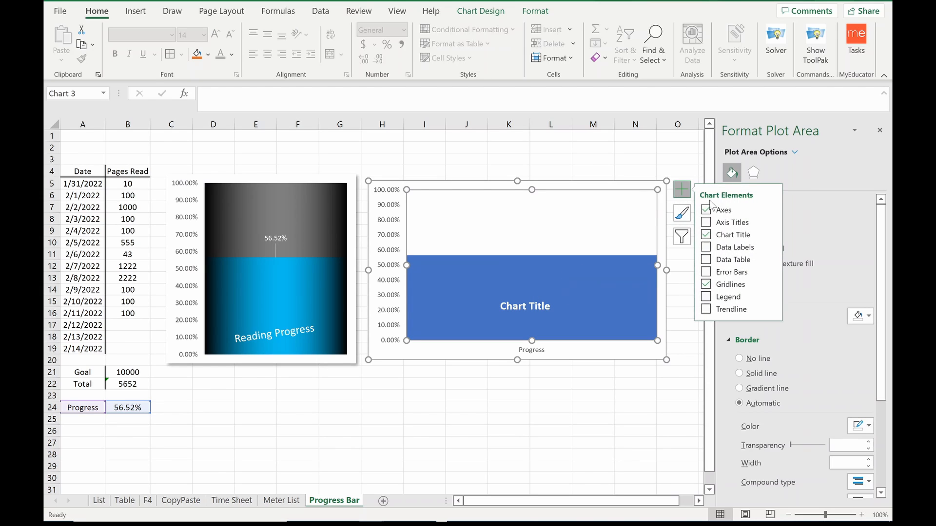
left_click(707, 248)
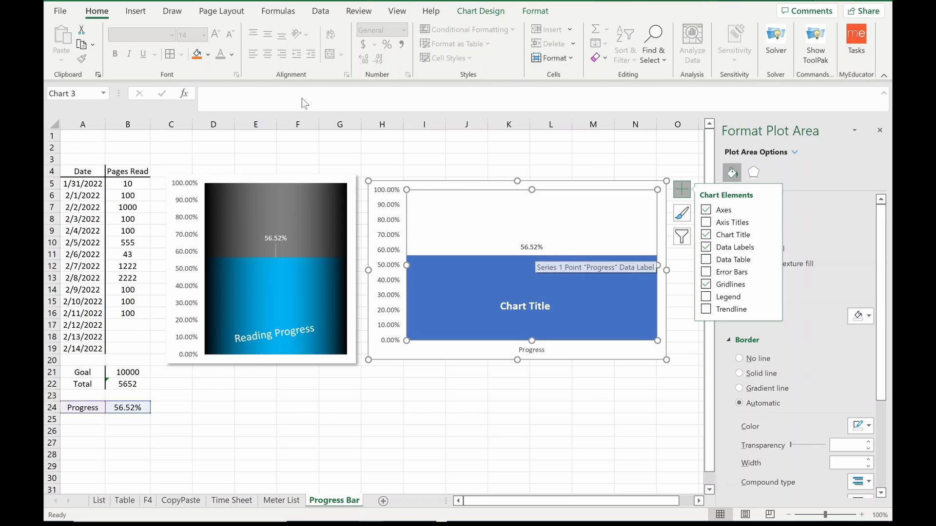
left_click(540, 162)
left_click(527, 244)
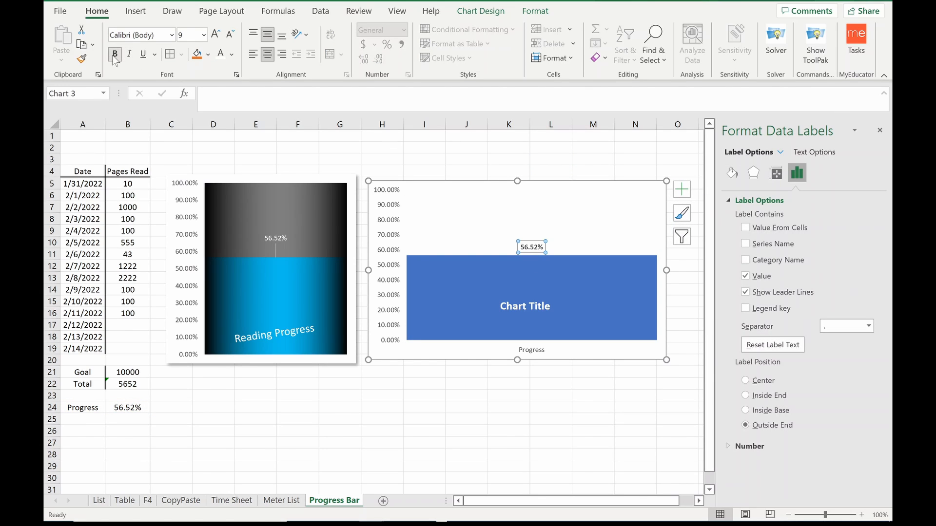
left_click(452, 232)
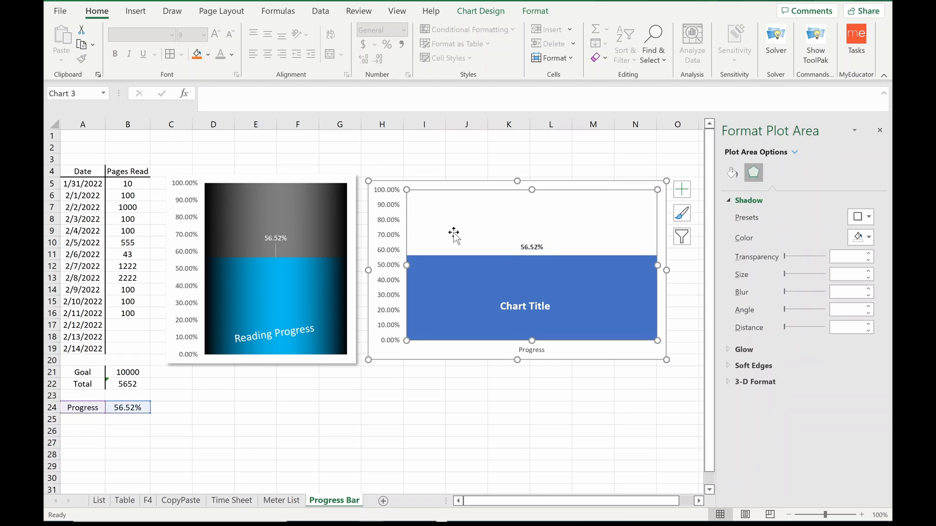
left_click(493, 372)
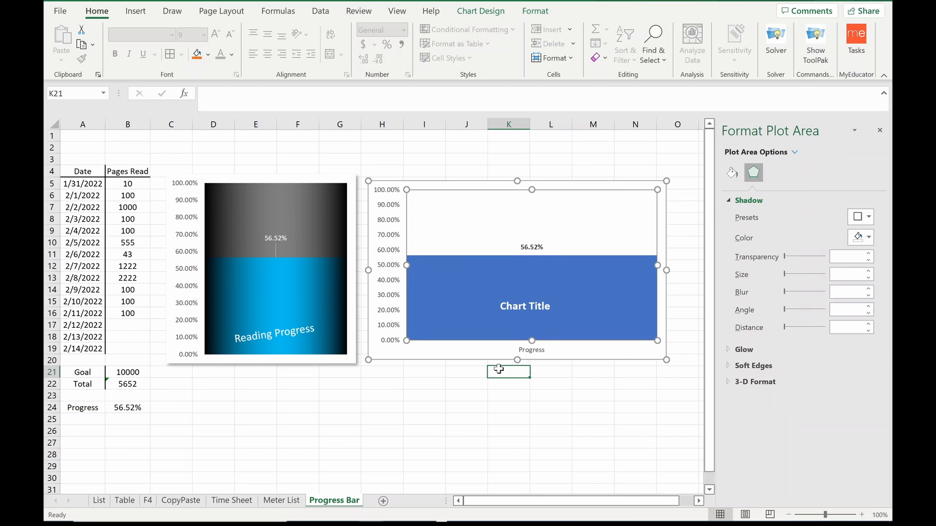
Step: Apply a gradient fill to the new chart's column, with black as the first gradient stop's color
left_click(471, 228)
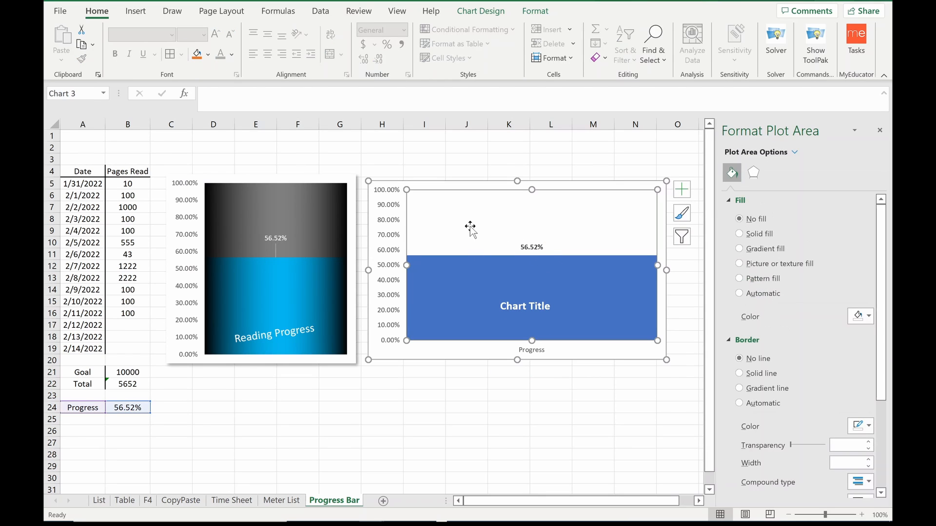
left_click(465, 279)
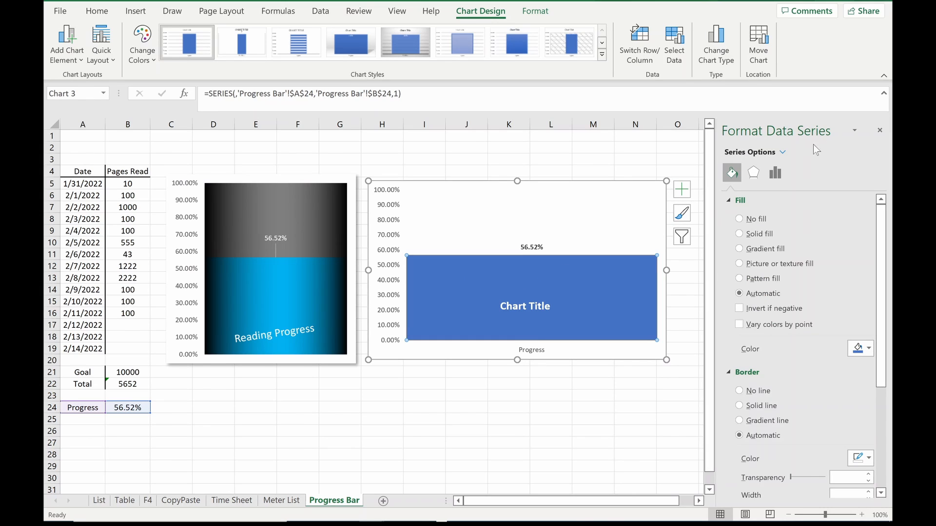
left_click(776, 173)
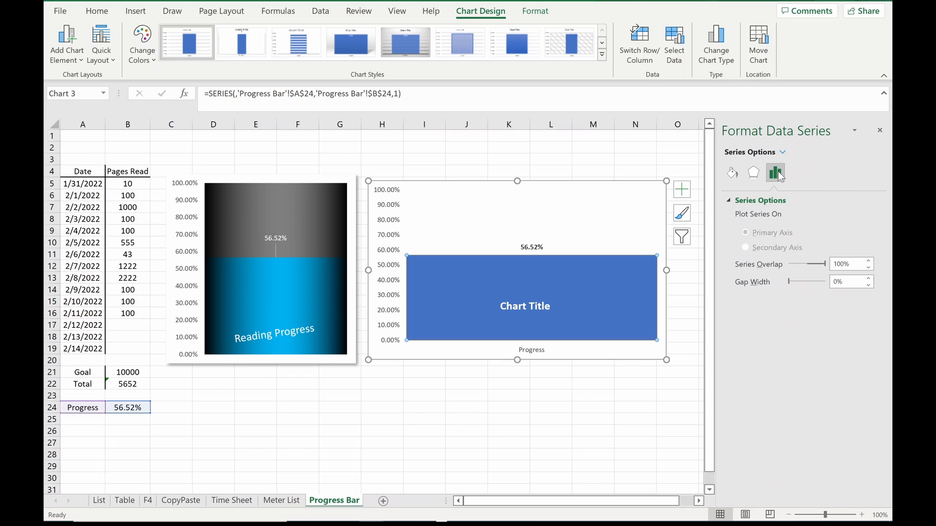
left_click(734, 173)
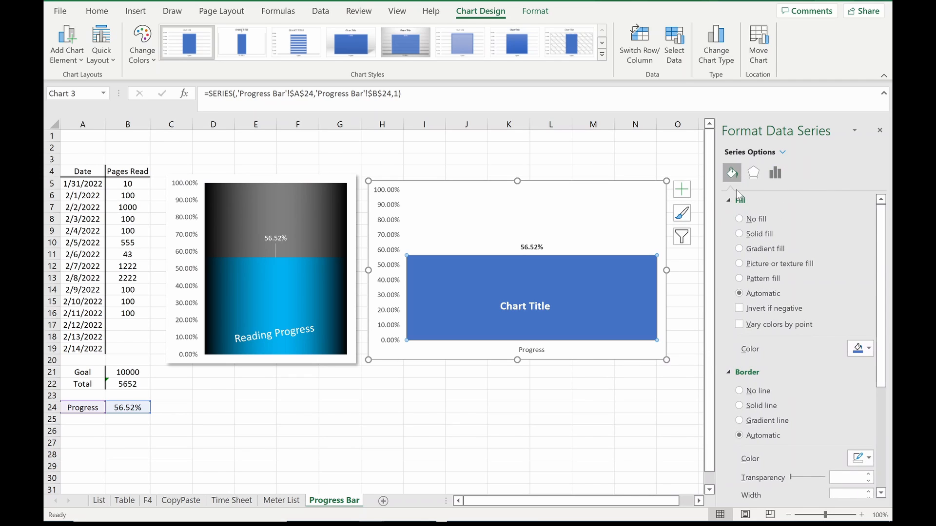
left_click(739, 249)
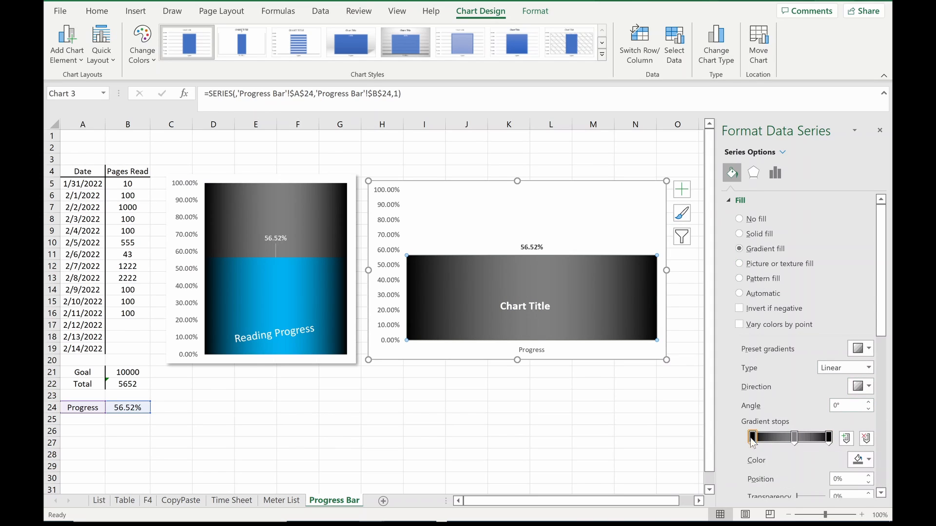
left_click(865, 462)
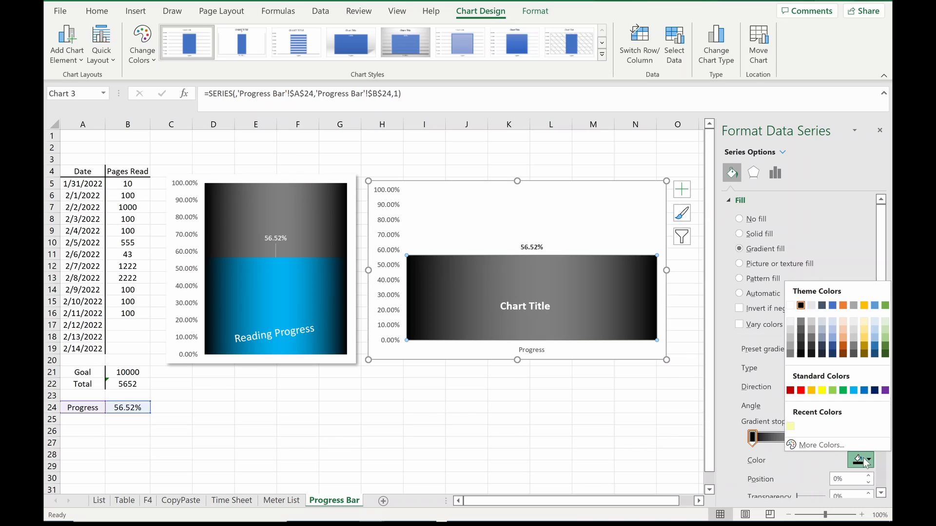
left_click(798, 304)
left_click(828, 437)
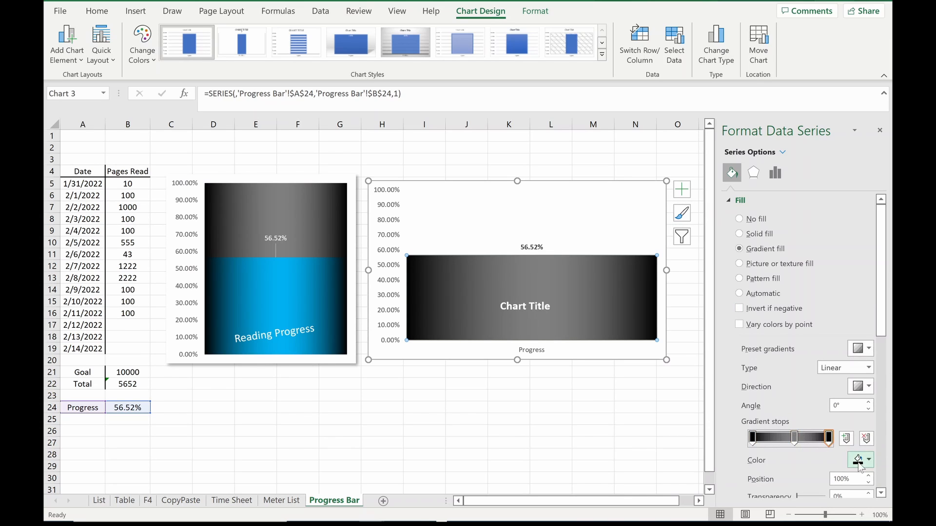
Step: Set the middle gradient stop of the column's fill to the standard green
left_click(794, 437)
left_click(858, 460)
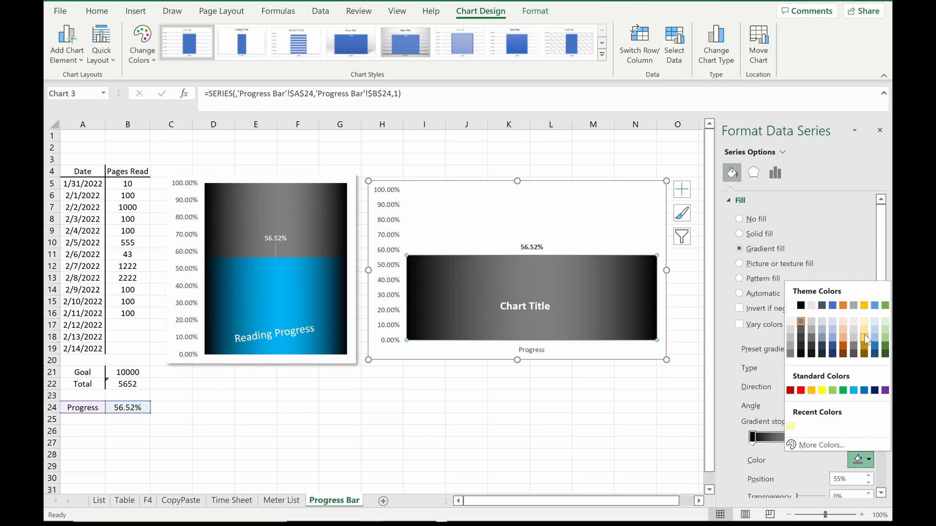
left_click(842, 390)
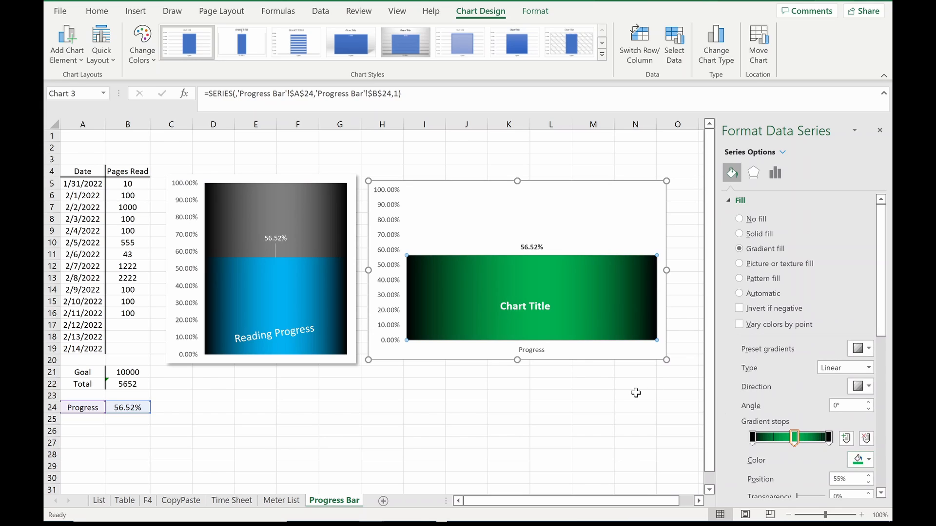
left_click(618, 393)
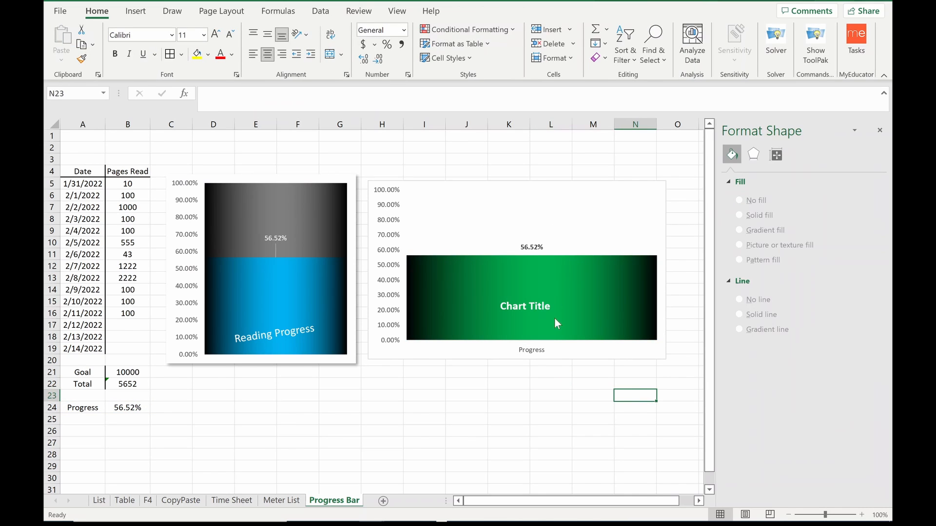
Step: Delete the horizontal axis with the Progress label from the new chart
left_click(535, 354)
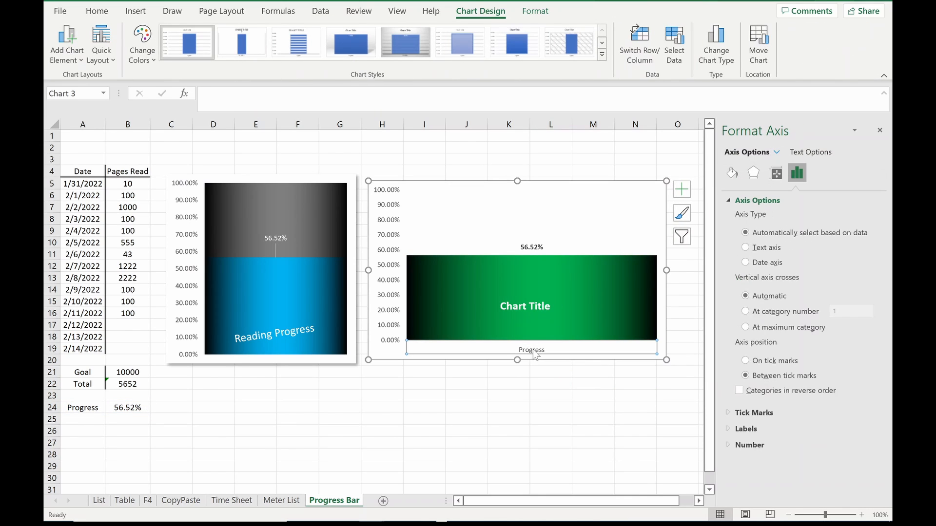
key("Delete")
left_click(522, 372)
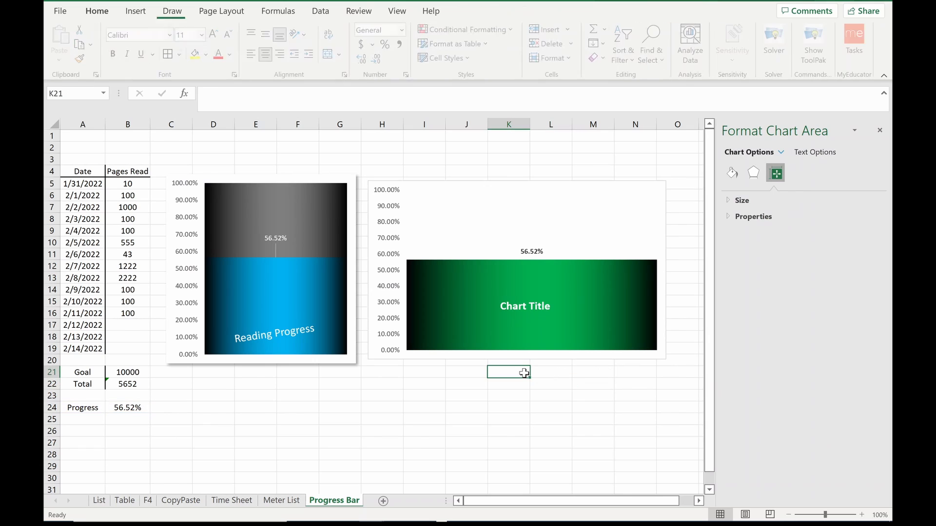
Step: Give the new chart's plot area a gradient fill and set its middle stop to the 50% lighter black theme color
left_click(545, 235)
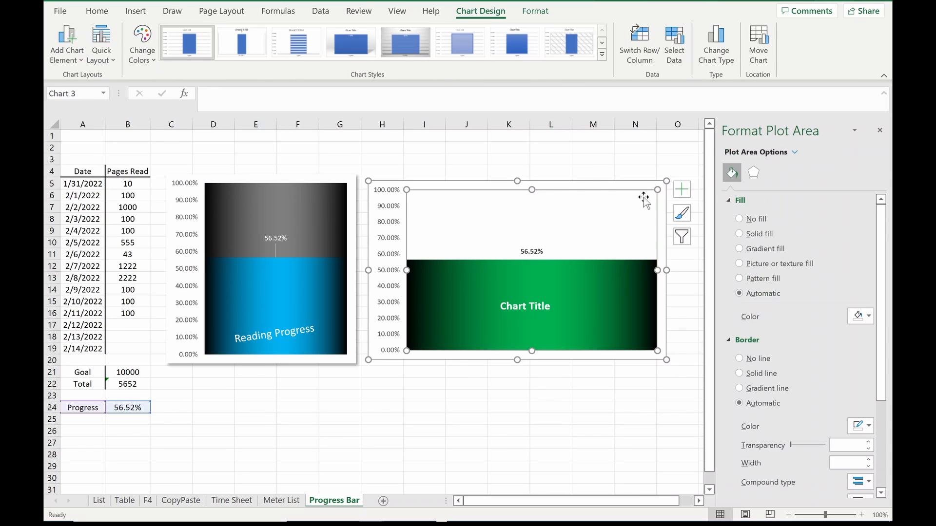
left_click(739, 249)
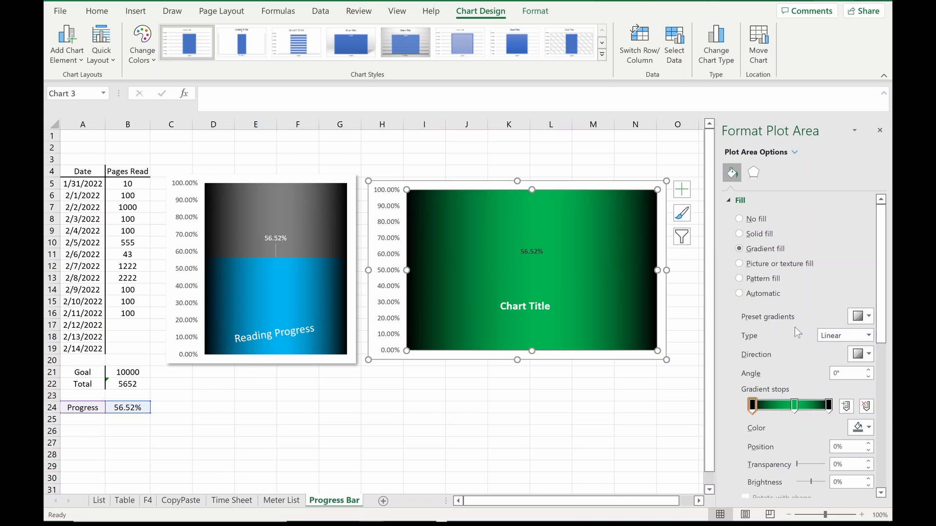
left_click(795, 405)
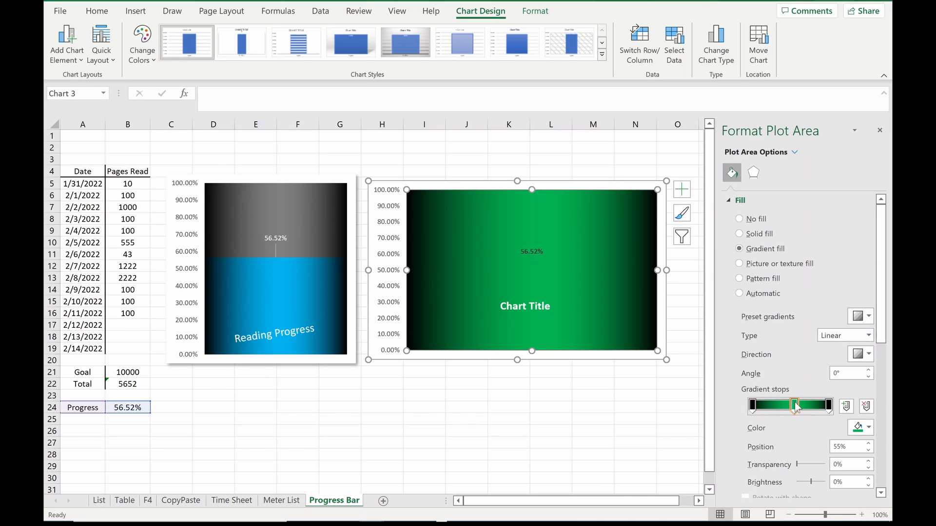
left_click(868, 428)
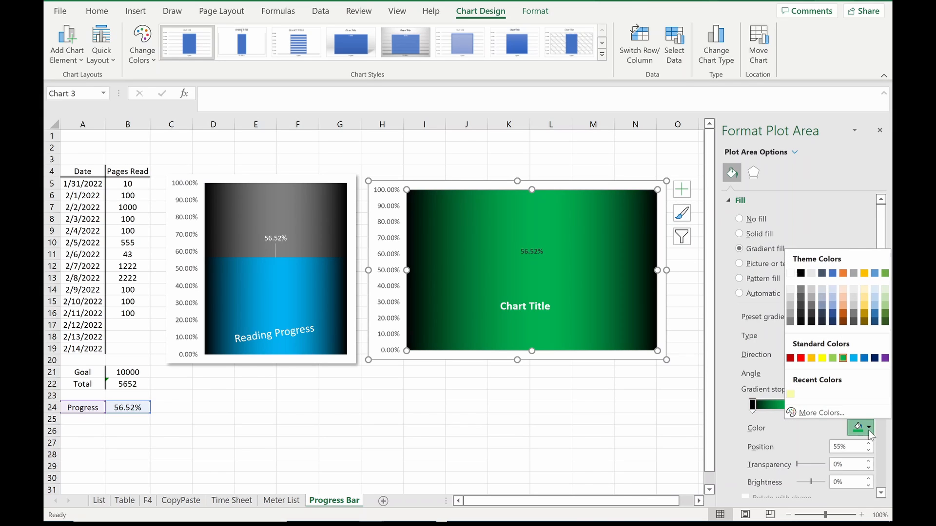
left_click(801, 289)
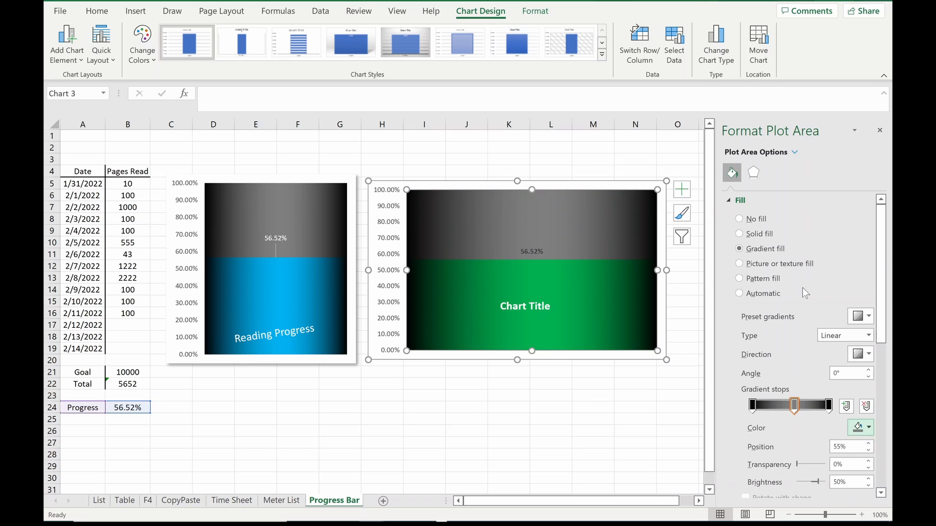
left_click(652, 404)
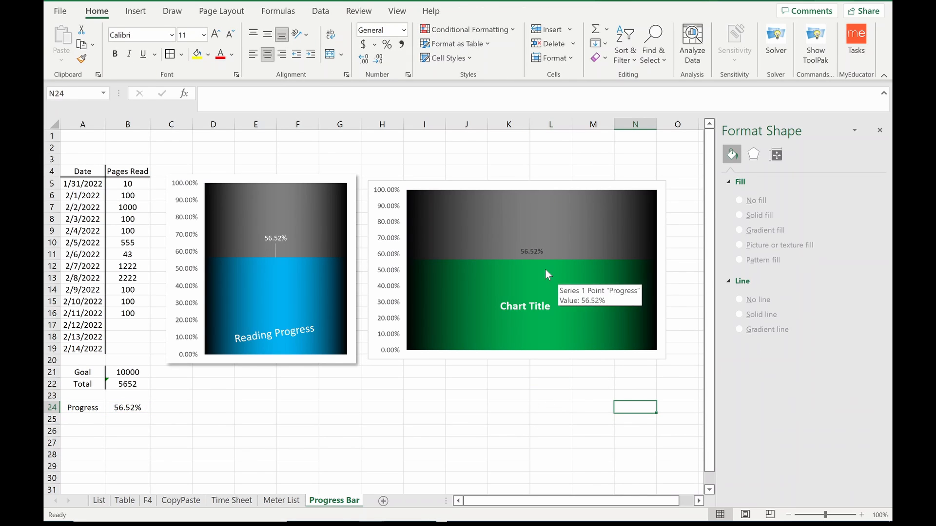
Step: Set the new chart area's border to No line
left_click(658, 252)
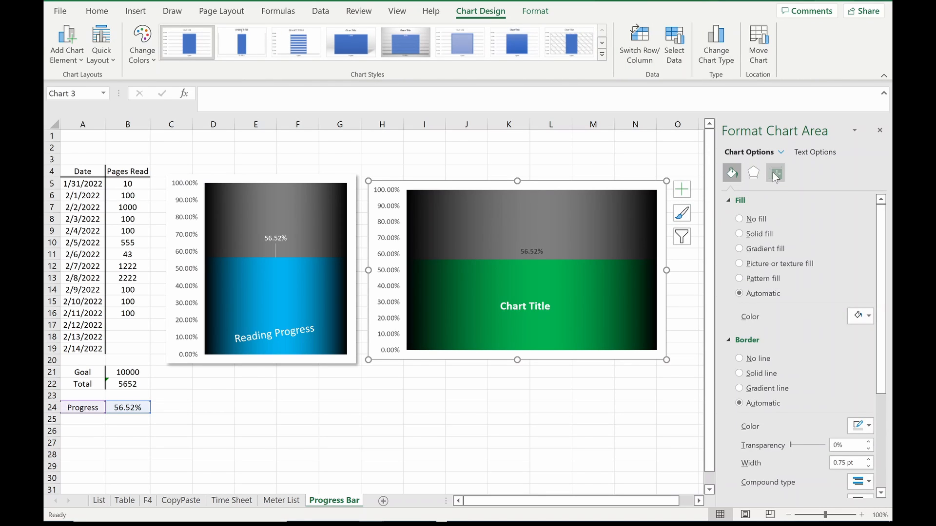
left_click(775, 177)
left_click(753, 173)
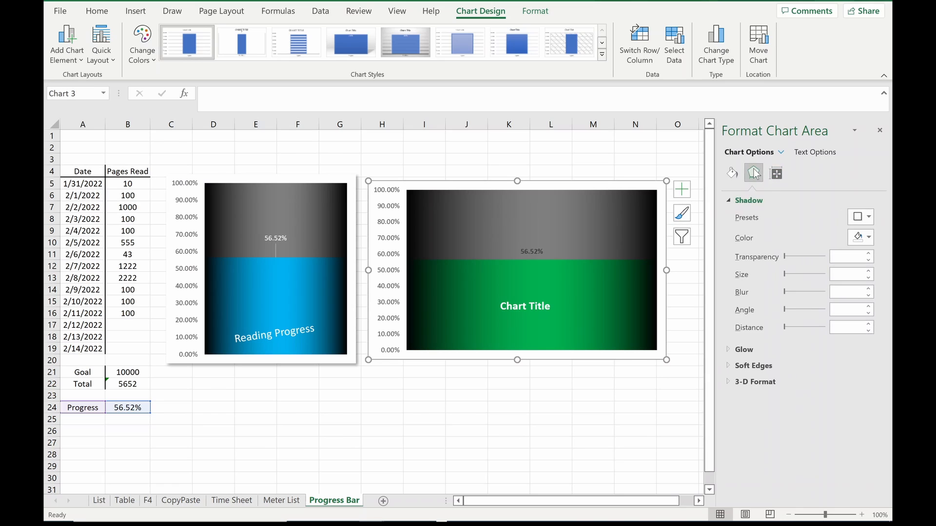
left_click(733, 177)
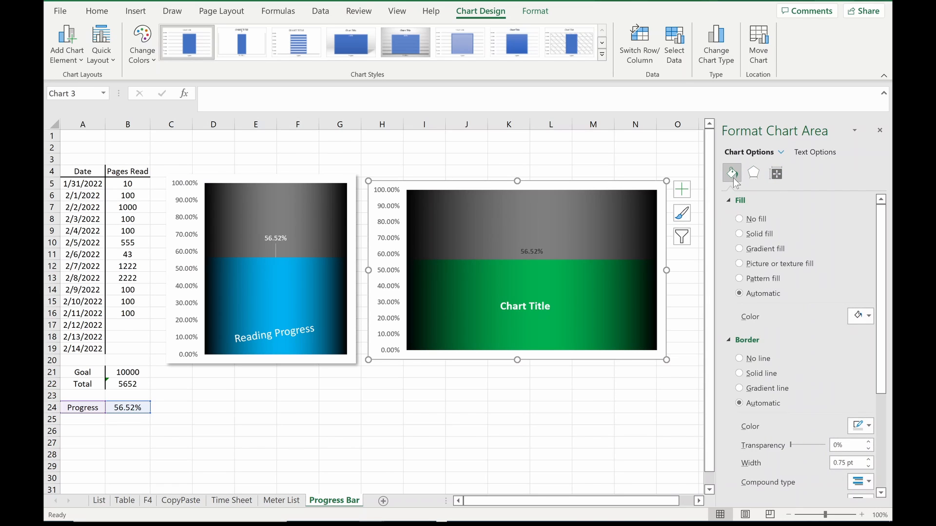
left_click(740, 358)
Step: Apply the first outer shadow preset, cast toward the lower right, to the new chart area
left_click(753, 172)
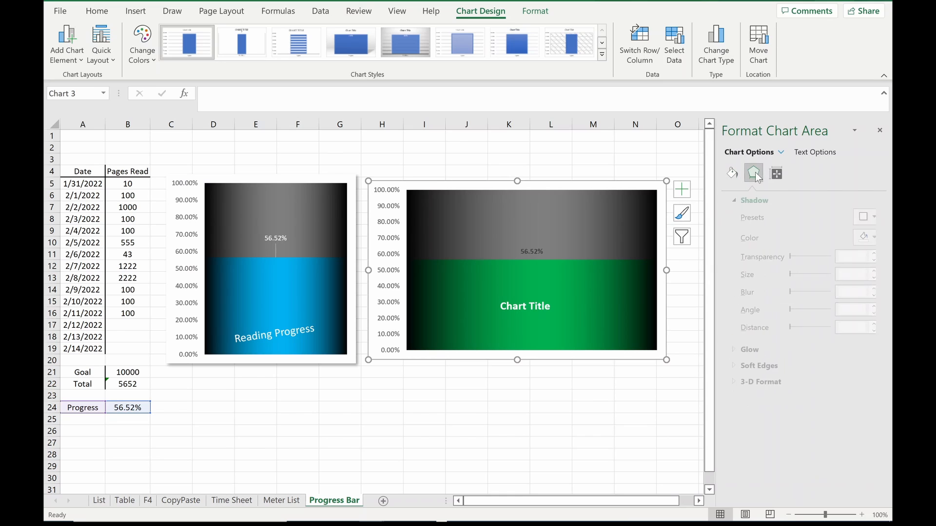
left_click(856, 219)
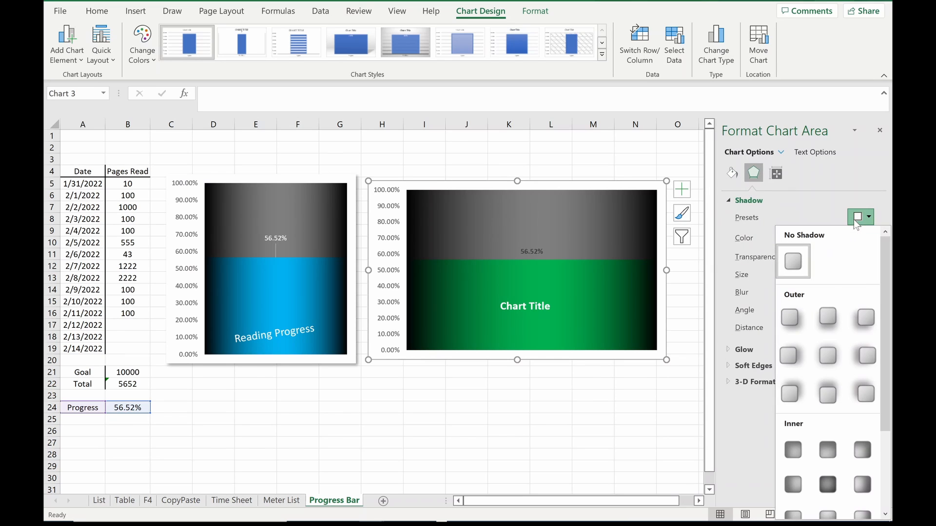
left_click(794, 319)
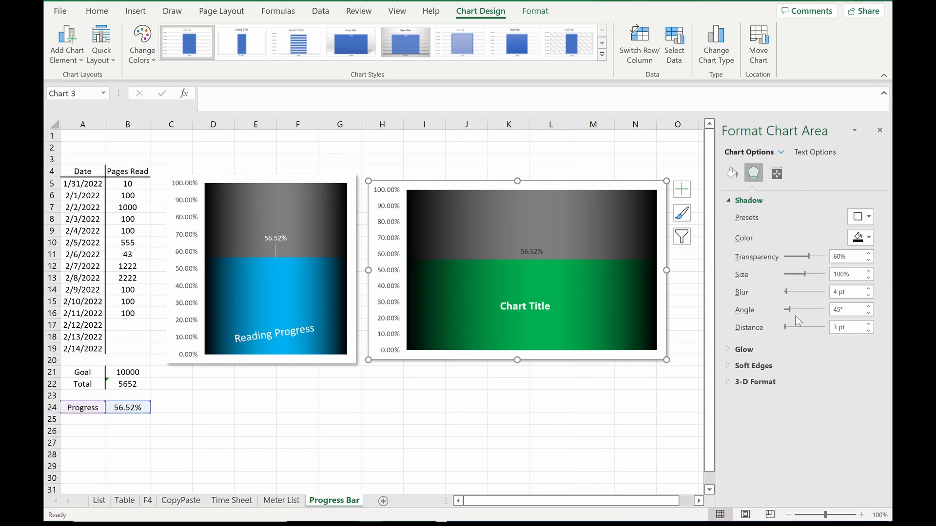
left_click(632, 395)
Step: Narrow the new chart from its right edge to about the width of the example chart
left_click(667, 274)
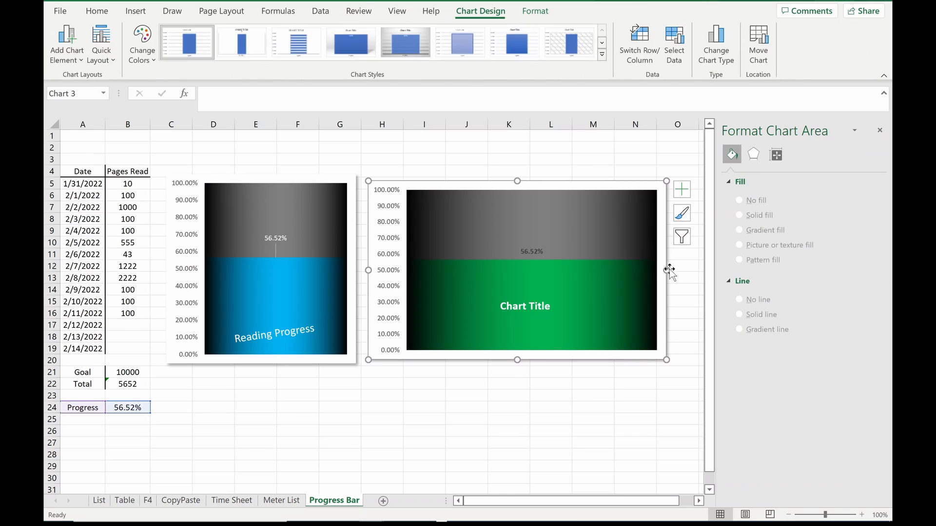
left_click_drag(668, 270, 554, 280)
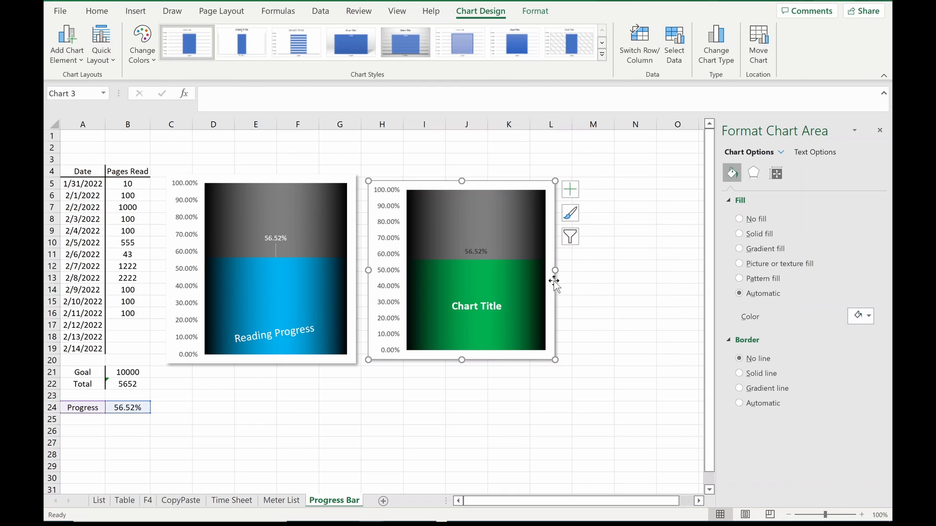
Step: Replace the new chart's title text with "Progress Bar"
left_click(476, 306)
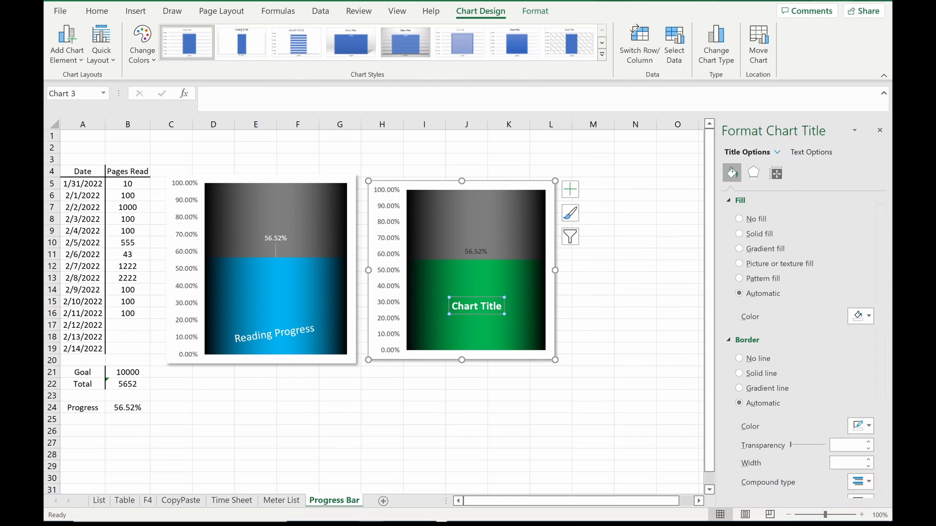
left_click_drag(502, 306, 443, 308)
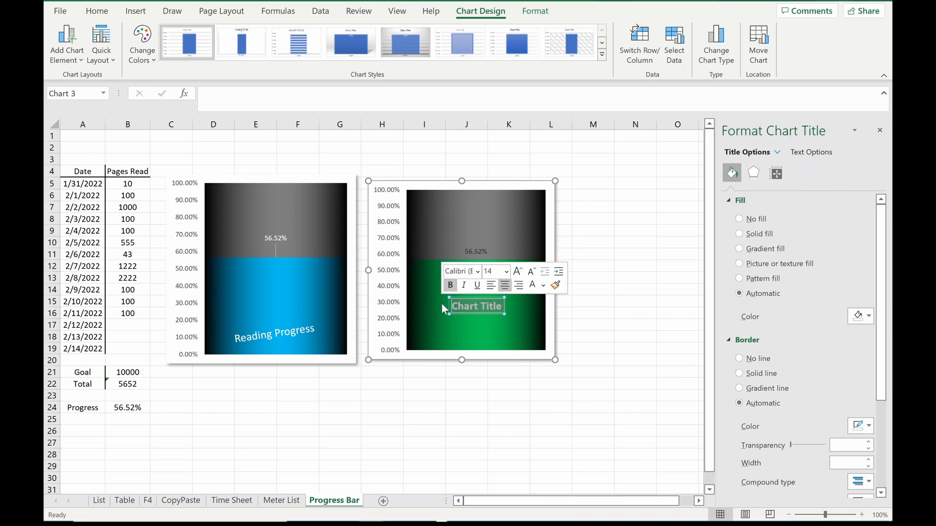
type("Progre")
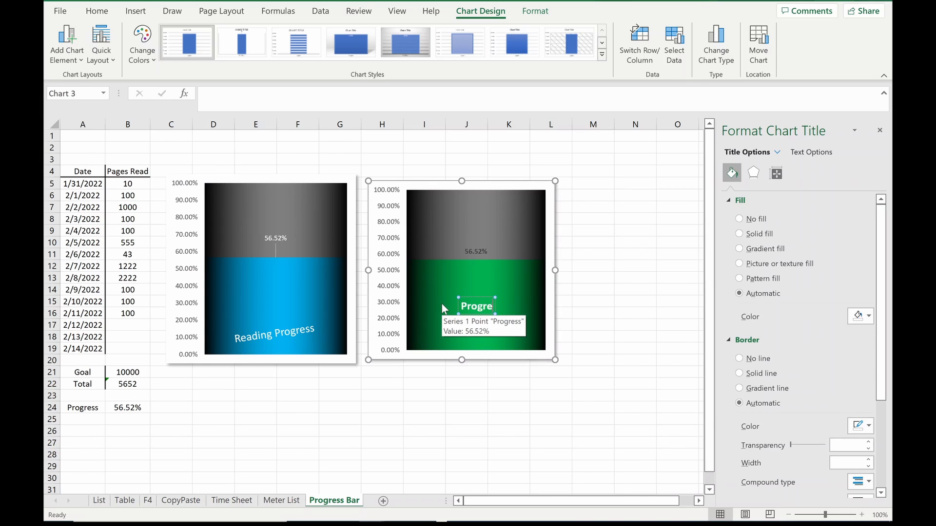
type("ss Bar")
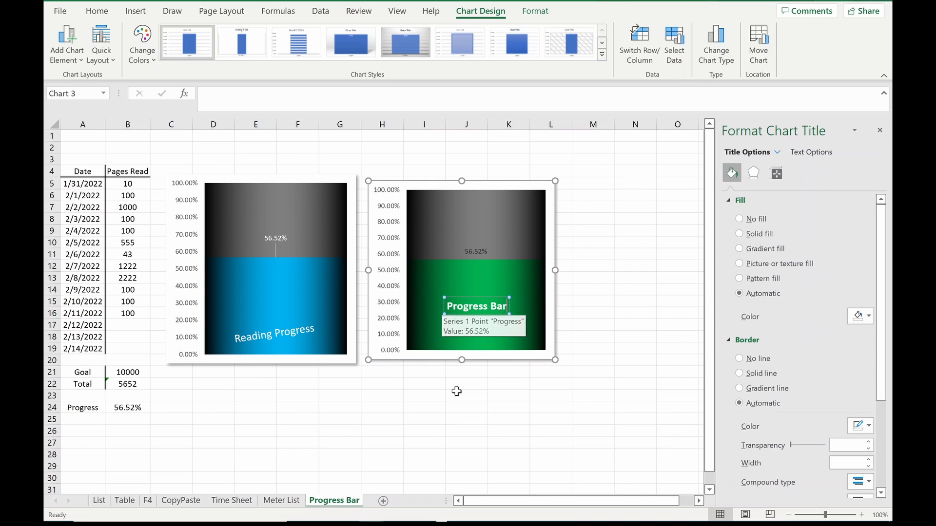
left_click(455, 403)
Step: Move the new chart slightly down and to the right, beside the example chart
left_click(396, 280)
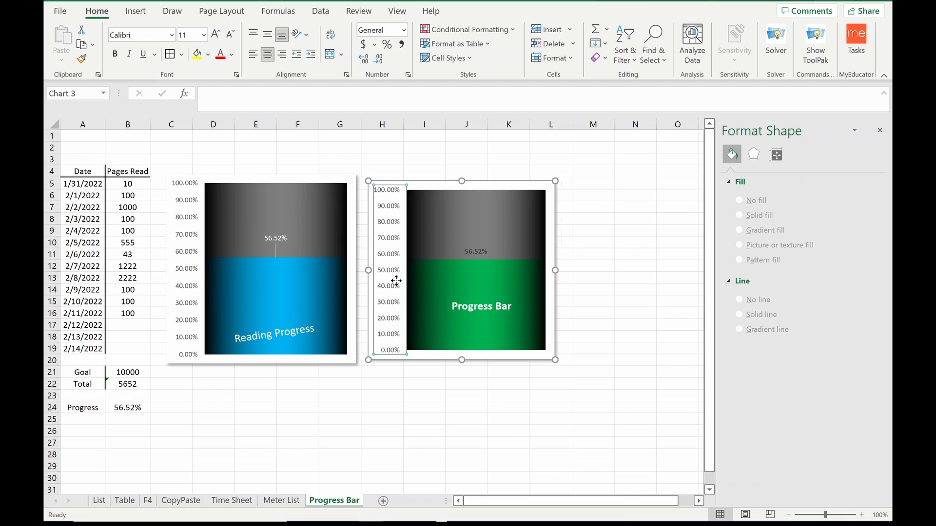
left_click(435, 385)
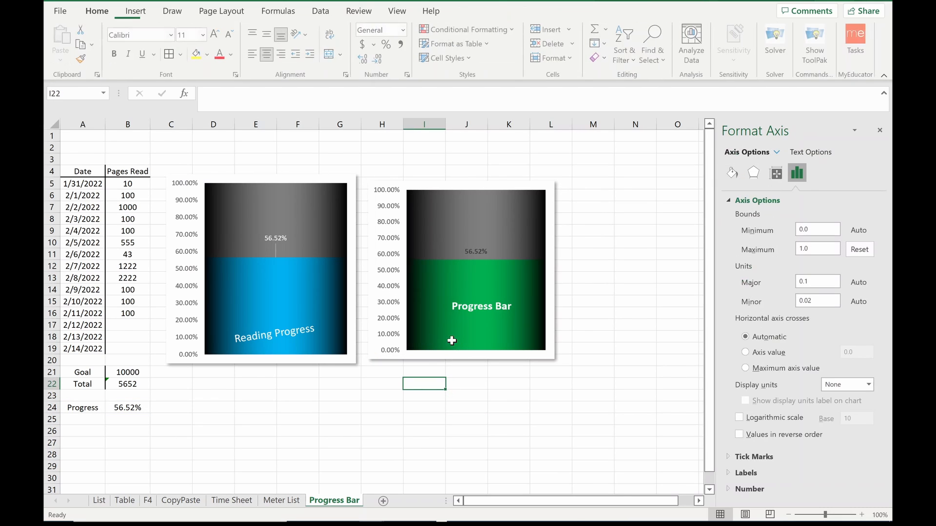
left_click(440, 311)
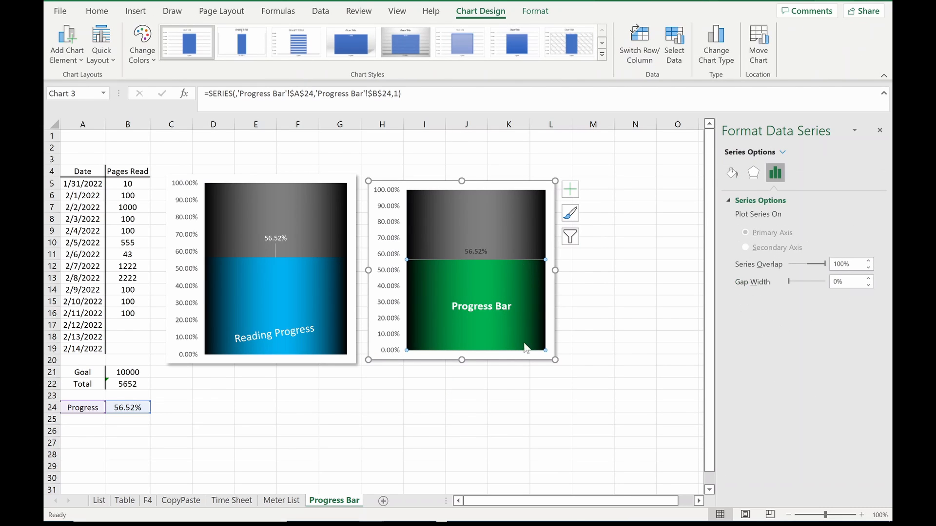
left_click_drag(515, 361, 518, 367)
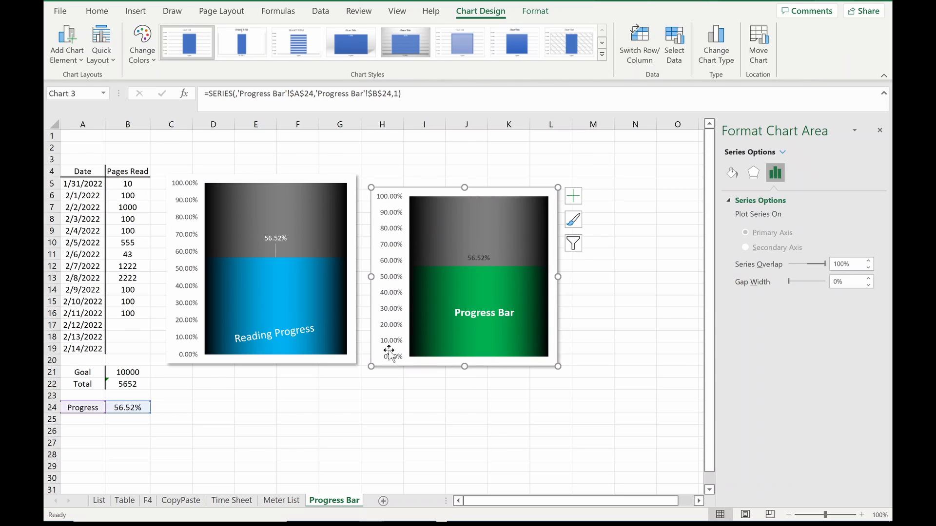
Step: Enter 100 pages read for 2/12/2022 and 1000 pages read for 2/13/2022
left_click(137, 327)
type("100")
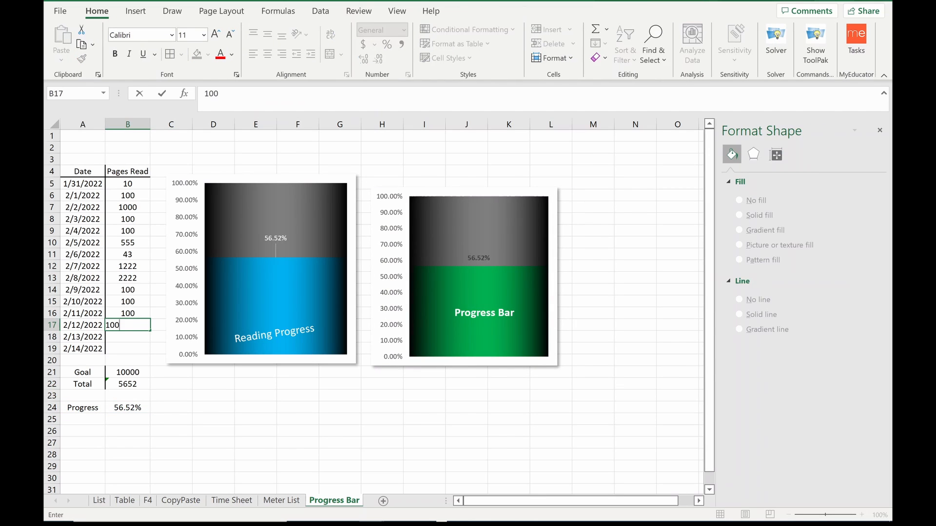
key("Return")
type("1000")
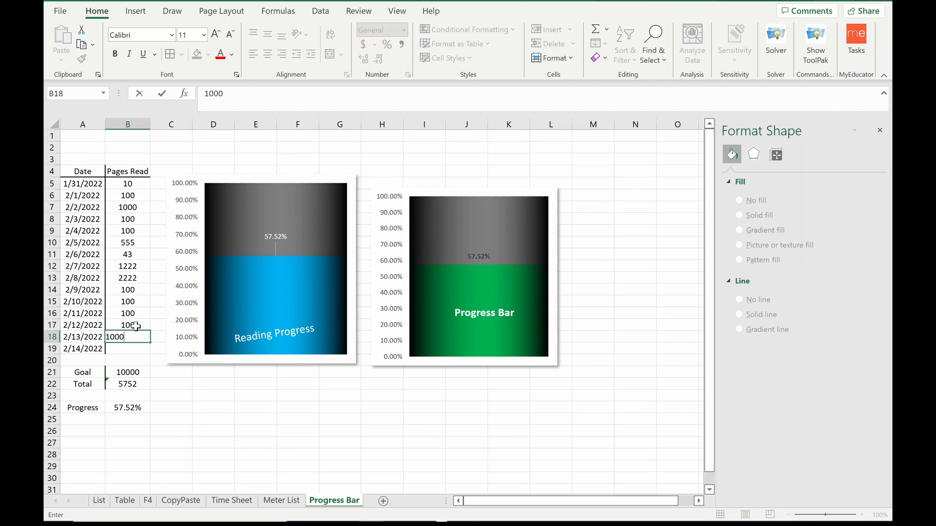
key("Return")
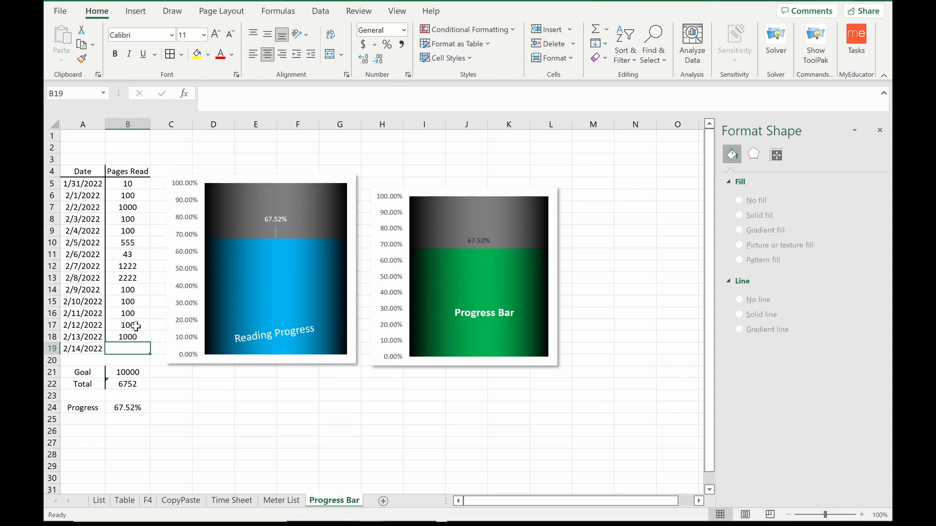
Step: Clear all the Pages Read entries from 1/31/2022 through 2/13/2022
left_click_drag(137, 337, 130, 230)
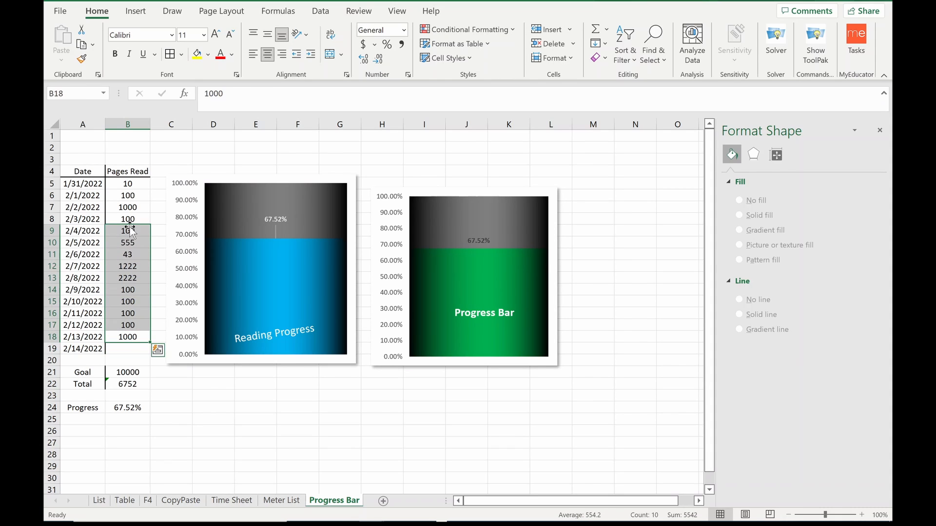
key("Delete")
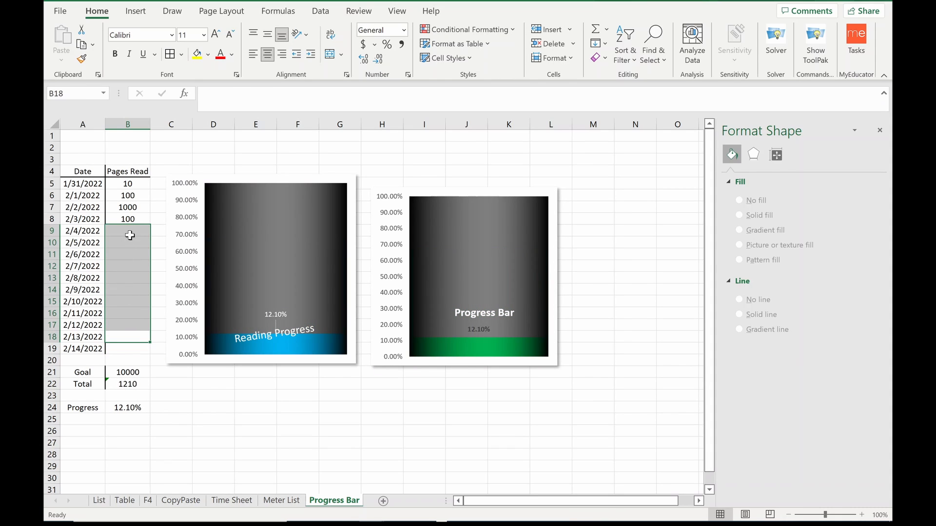
left_click(128, 219)
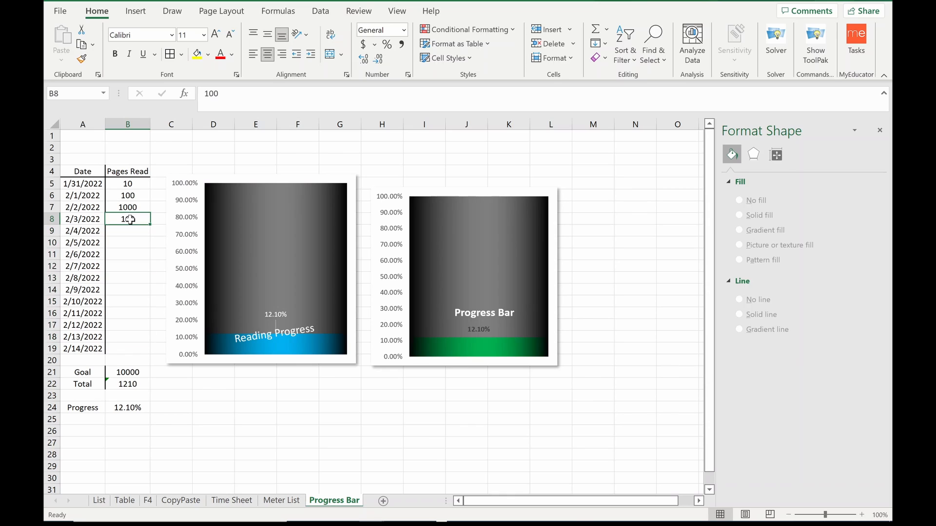
key("BackSpace")
left_click_drag(130, 184, 130, 207)
key("Delete")
Step: Test the charts by entering 10000 pages read for 2/2/2022, and clear that entry again
left_click(130, 206)
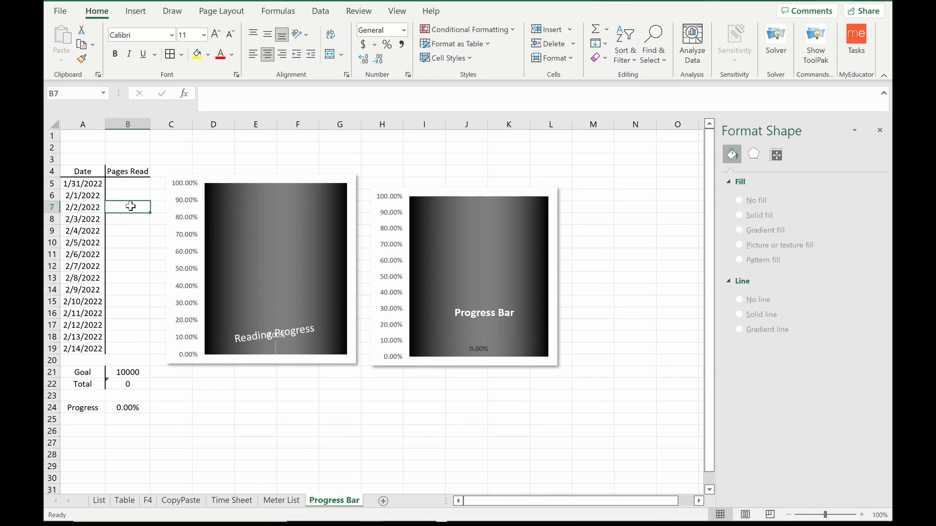
type("10000")
key("Return")
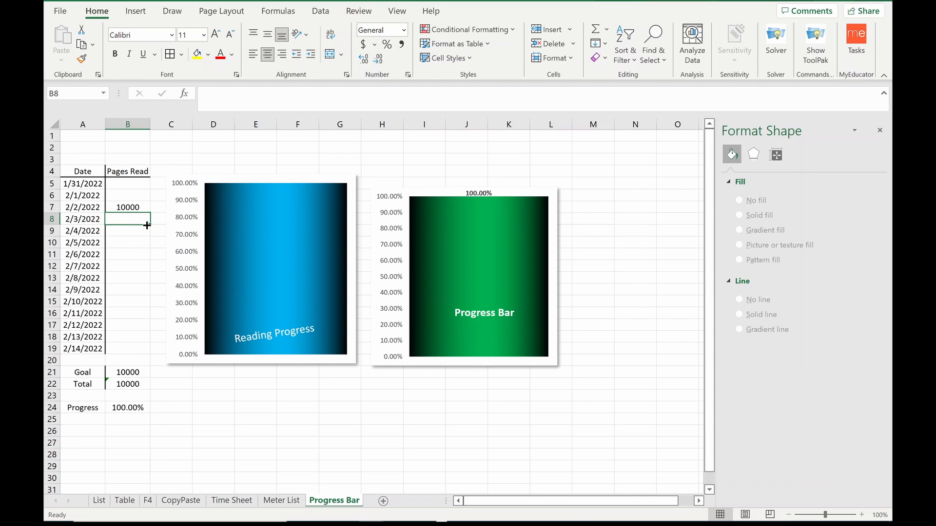
left_click(137, 210)
key("Delete")
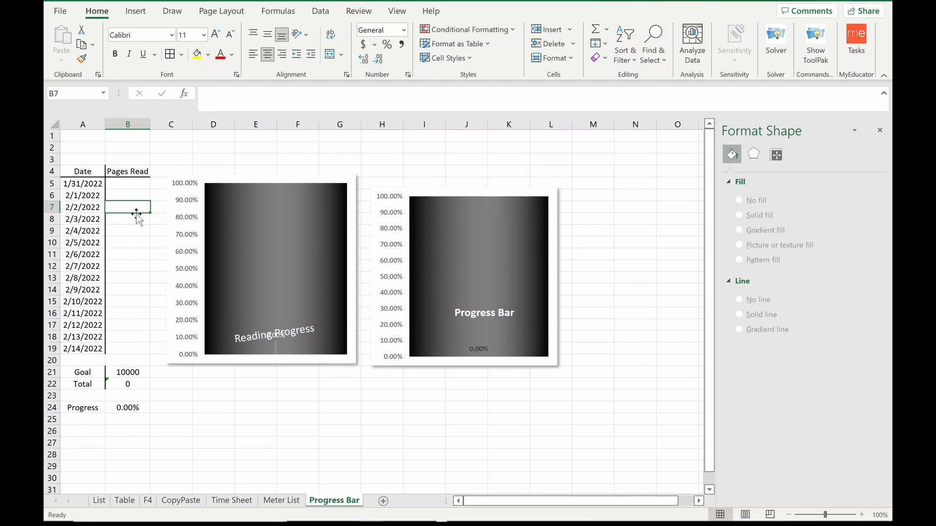